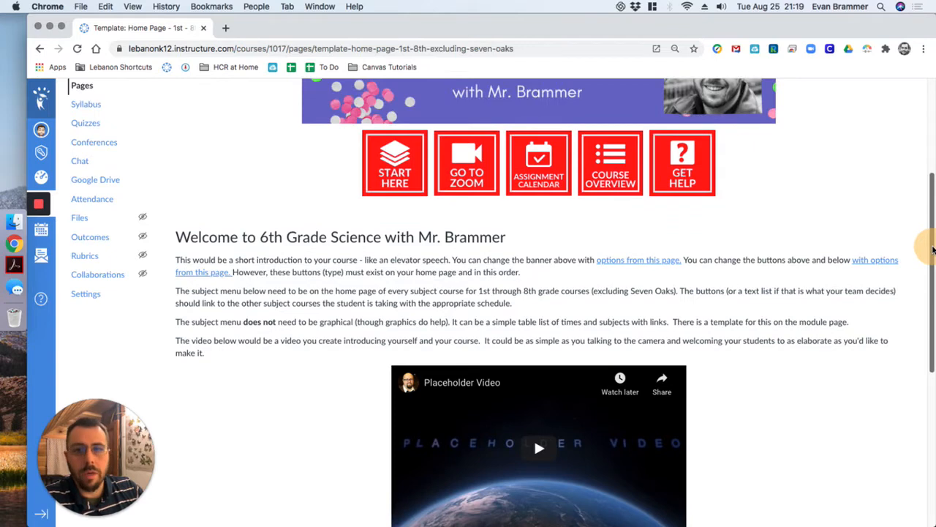
# - Open the home page template for editing and enlarge the content editor's height
pyautogui.moveTo(933, 250); pyautogui.dragTo(933, 273)
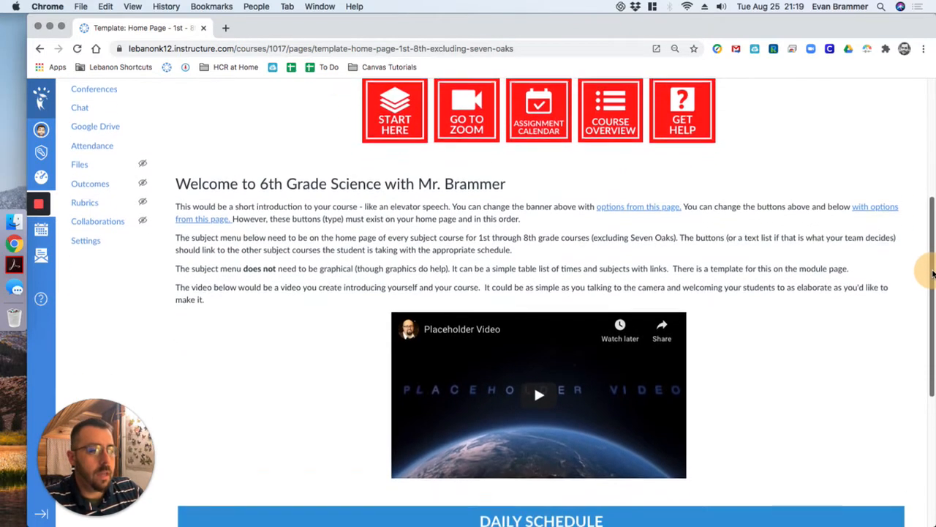
pyautogui.scroll(5, 926, 212)
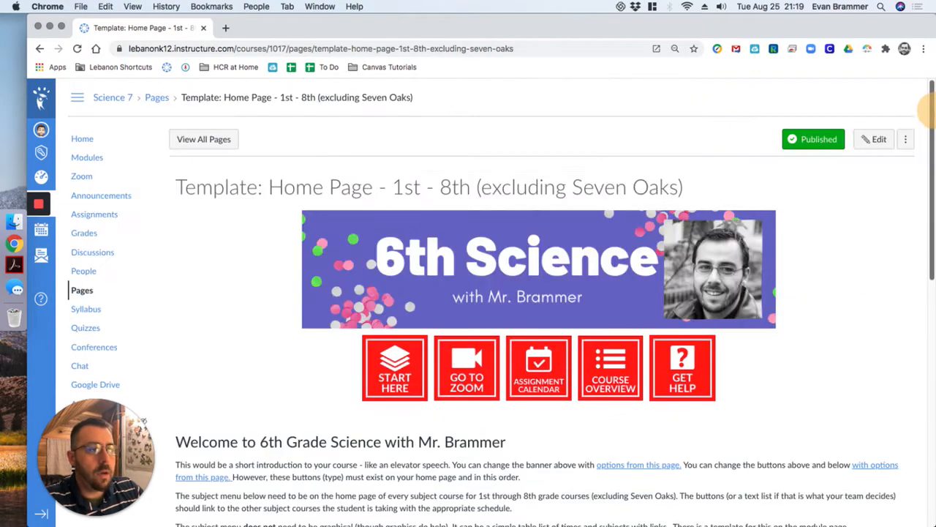
pyautogui.click(879, 141)
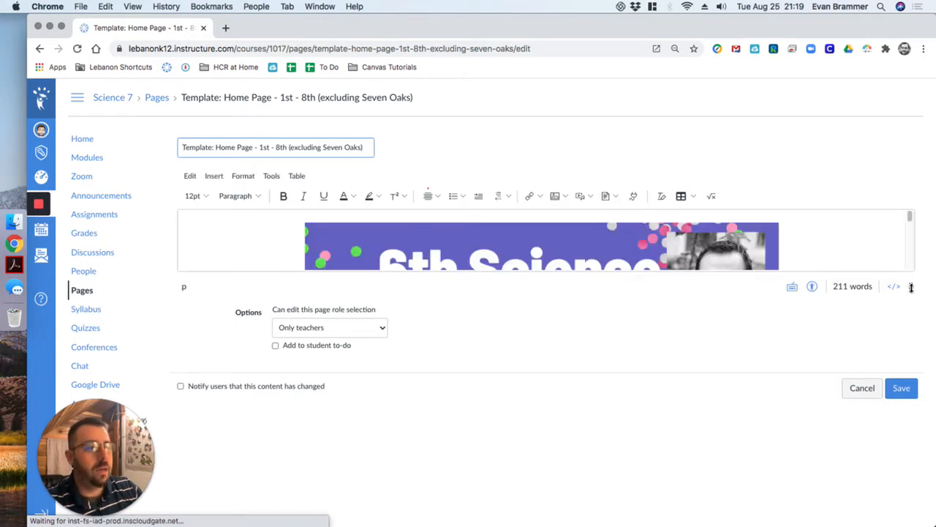
pyautogui.moveTo(911, 287); pyautogui.dragTo(904, 516)
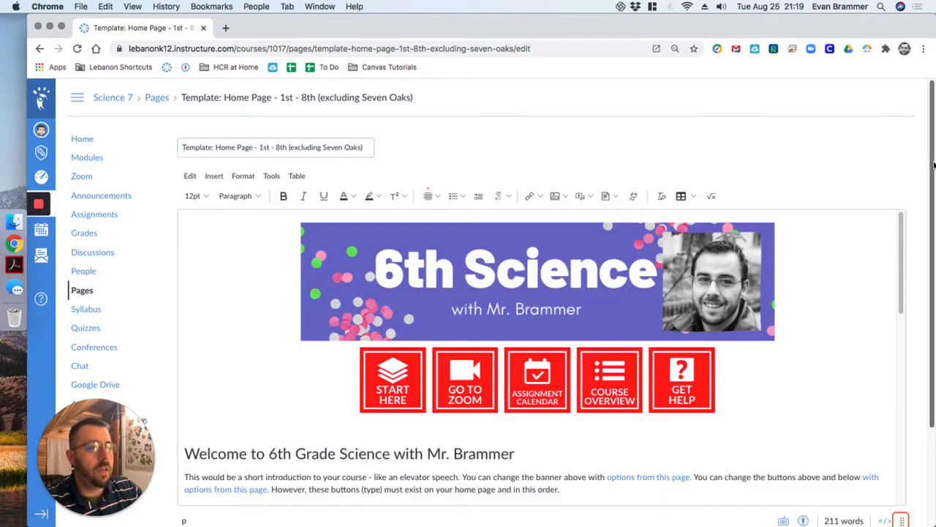
# - Add a blank, center-aligned line between the introduction text and the placeholder video
pyautogui.scroll(-3, 926, 219)
pyautogui.scroll(-5, 850, 234)
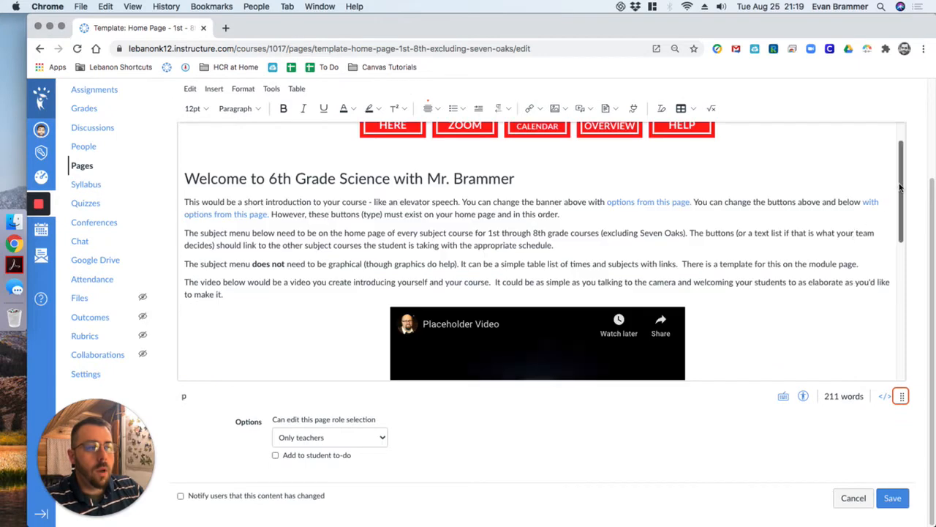
pyautogui.moveTo(901, 188); pyautogui.dragTo(903, 196)
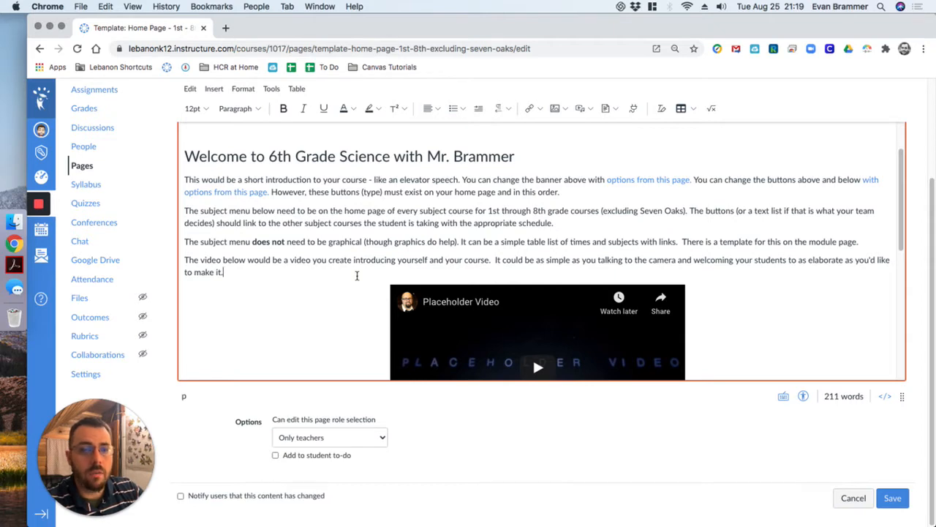
pyautogui.scroll(5, 357, 275)
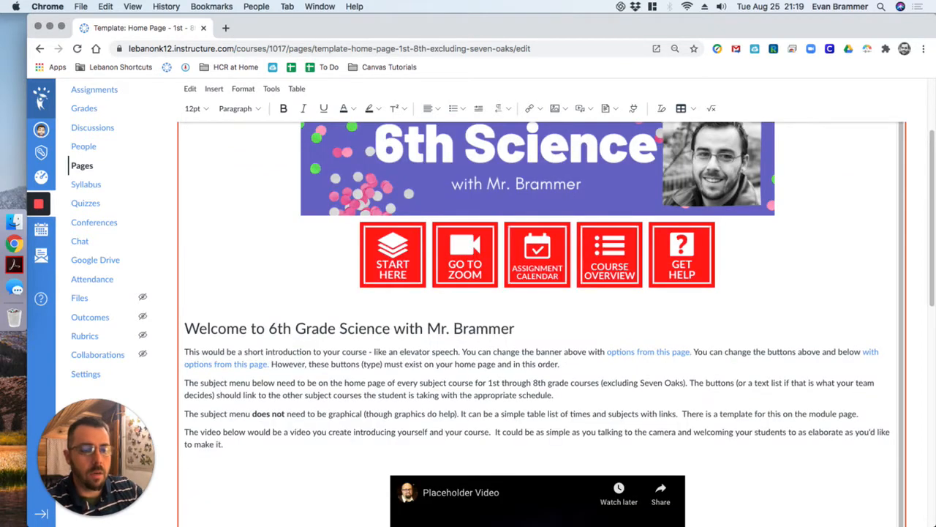
pyautogui.press('Return')
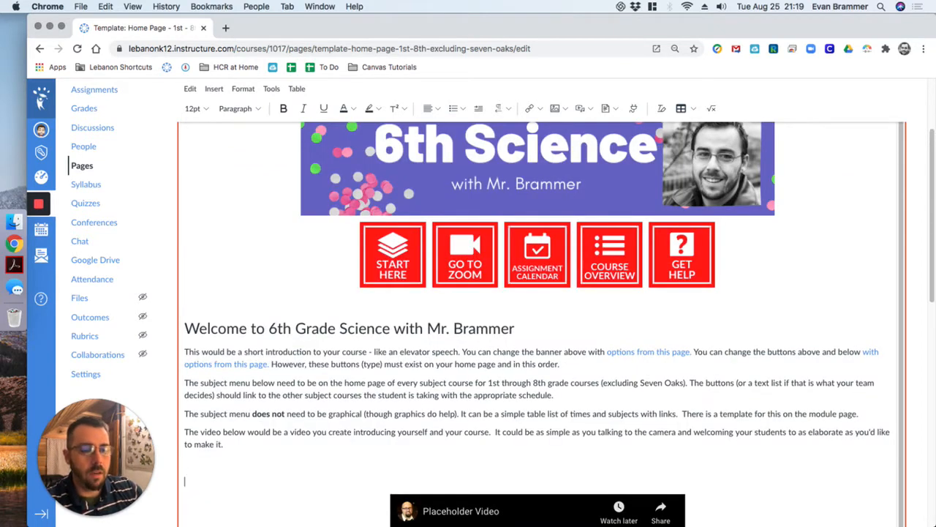
pyautogui.click(438, 108)
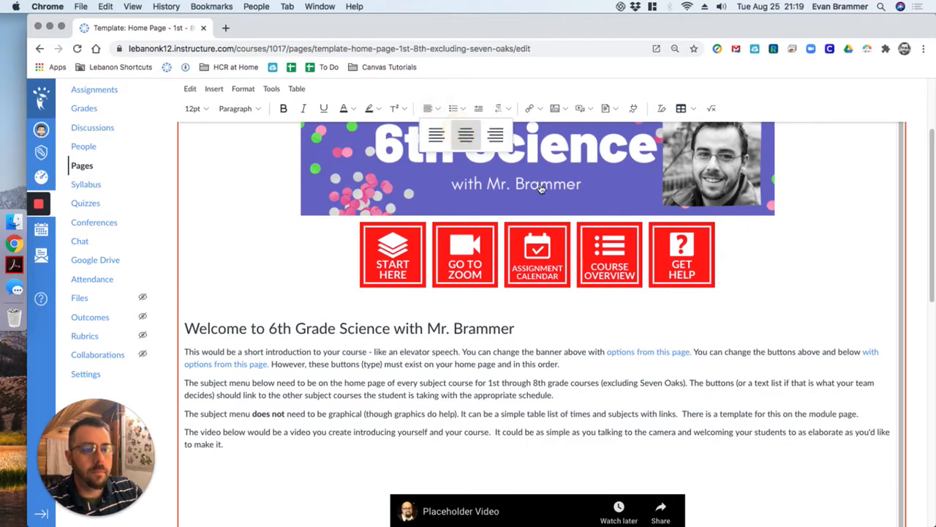
pyautogui.click(463, 135)
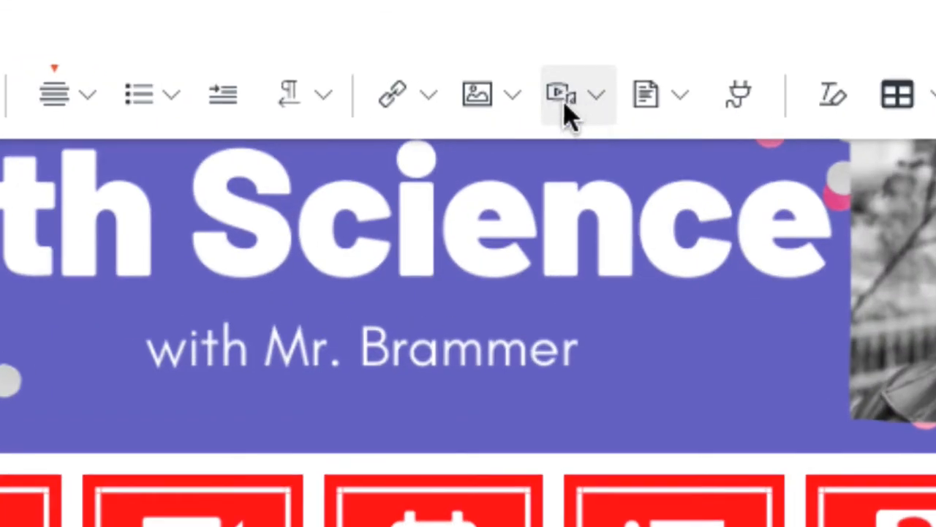
# - Start adding uploaded or recorded media at the new line, view the embed code option, and choose webcam recording
pyautogui.click(593, 96)
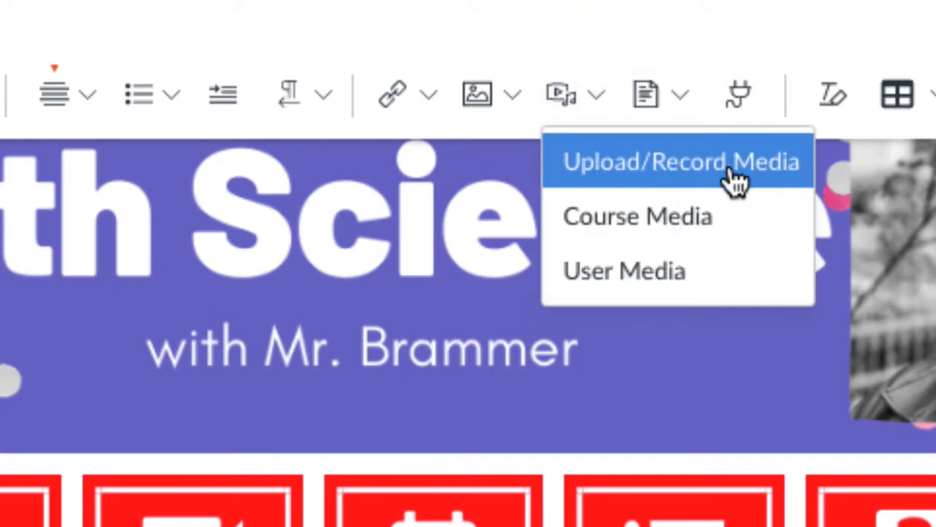
pyautogui.click(698, 166)
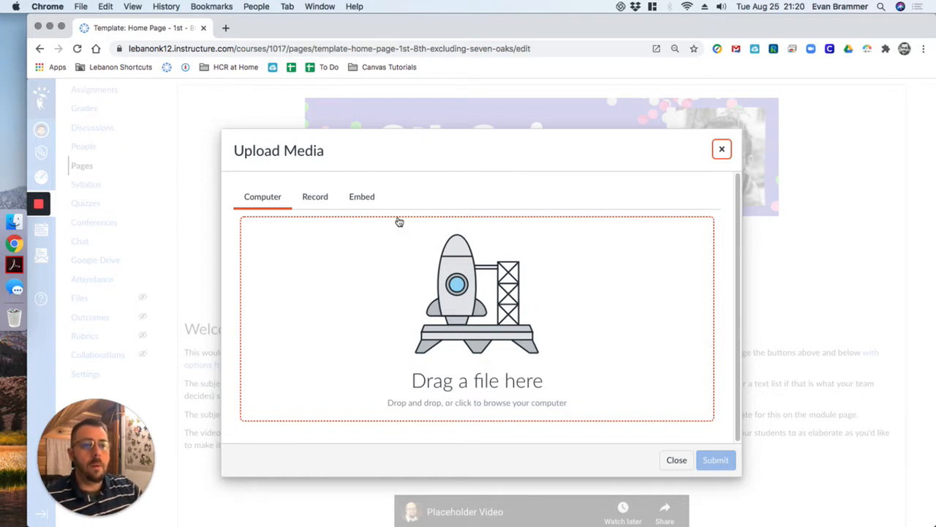
pyautogui.click(366, 198)
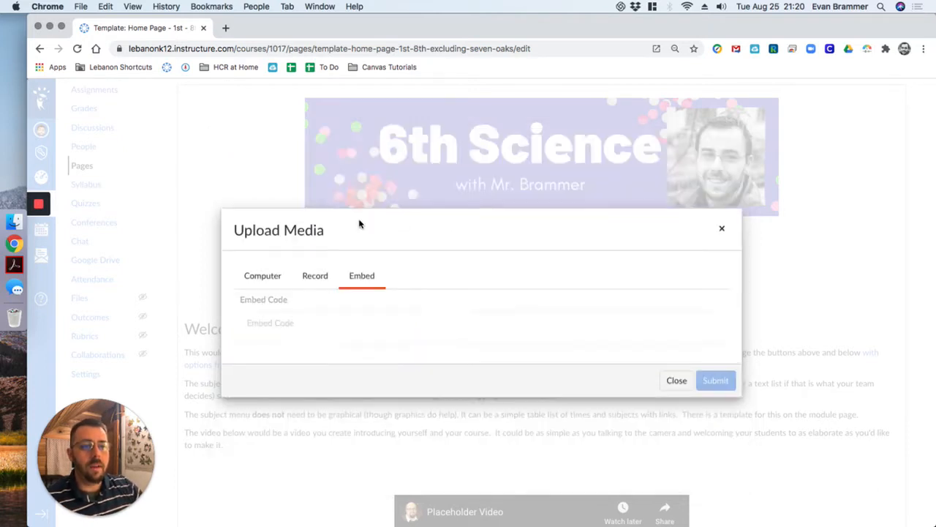
pyautogui.click(286, 327)
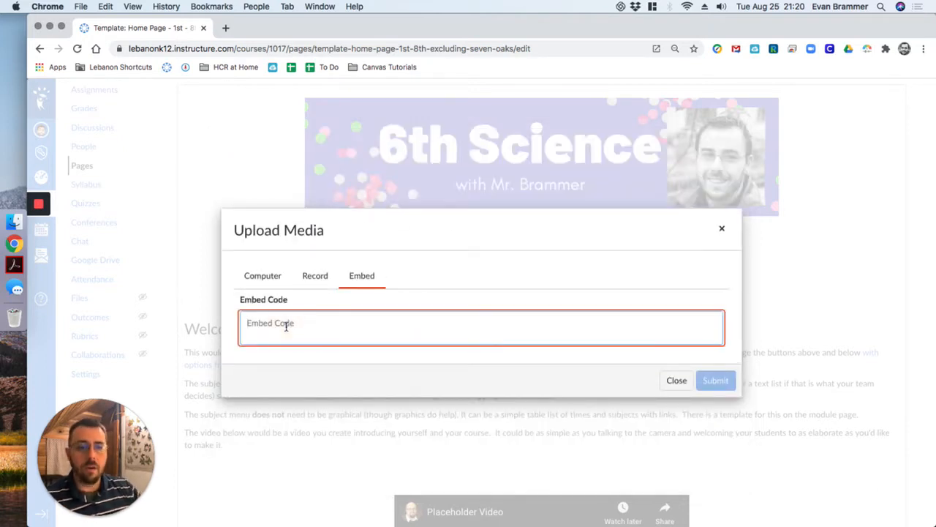
pyautogui.click(321, 277)
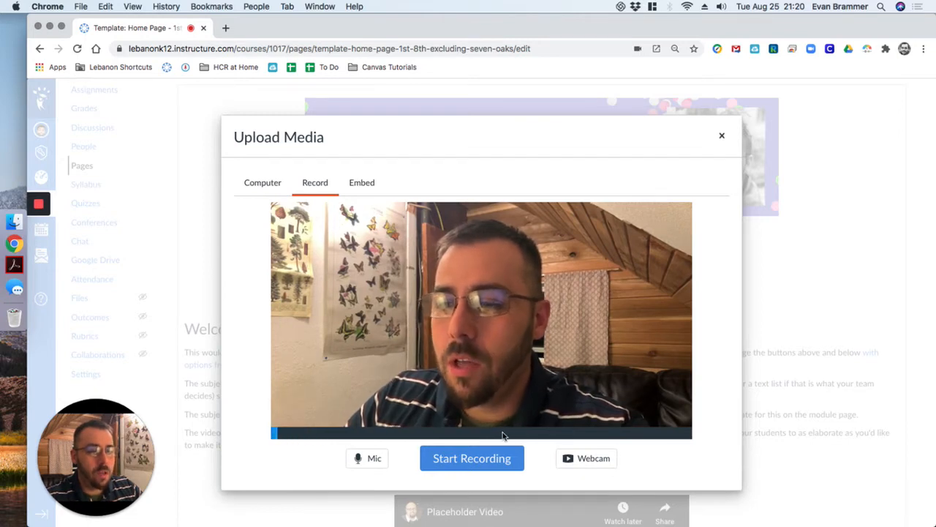
# - Set the recording microphone to the Yeti Stereo Microphone and check the selection
pyautogui.click(362, 458)
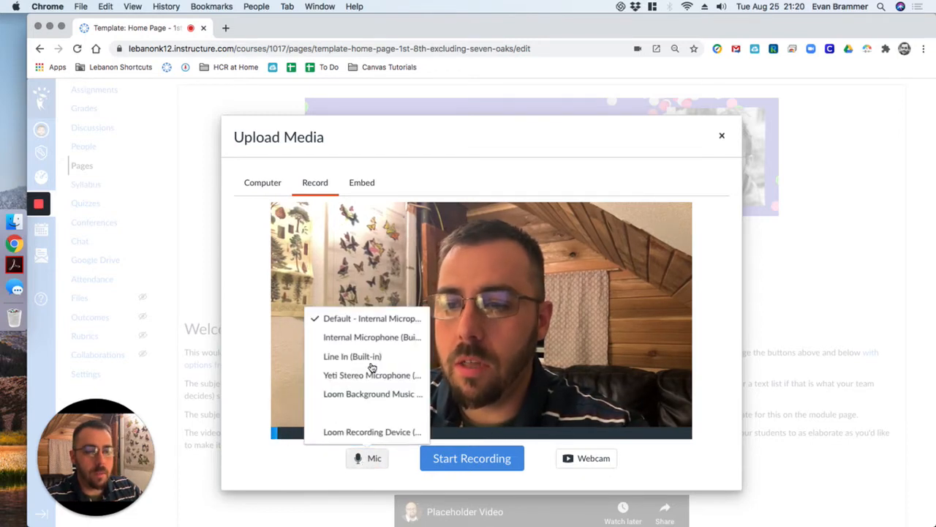
pyautogui.click(351, 374)
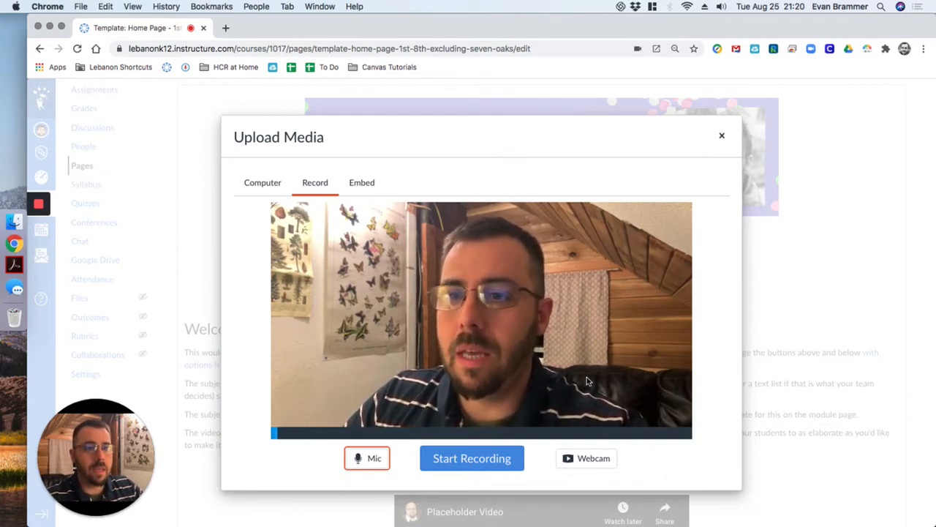
pyautogui.click(362, 456)
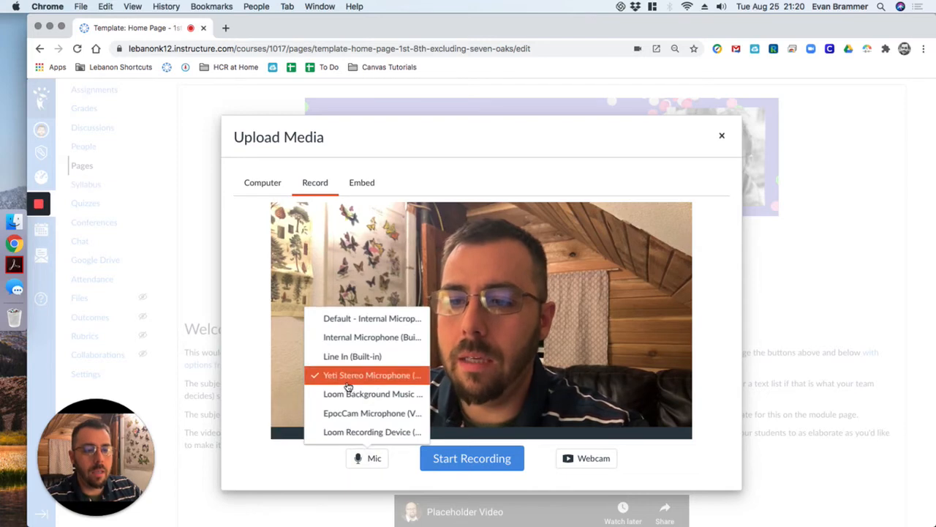
pyautogui.click(311, 469)
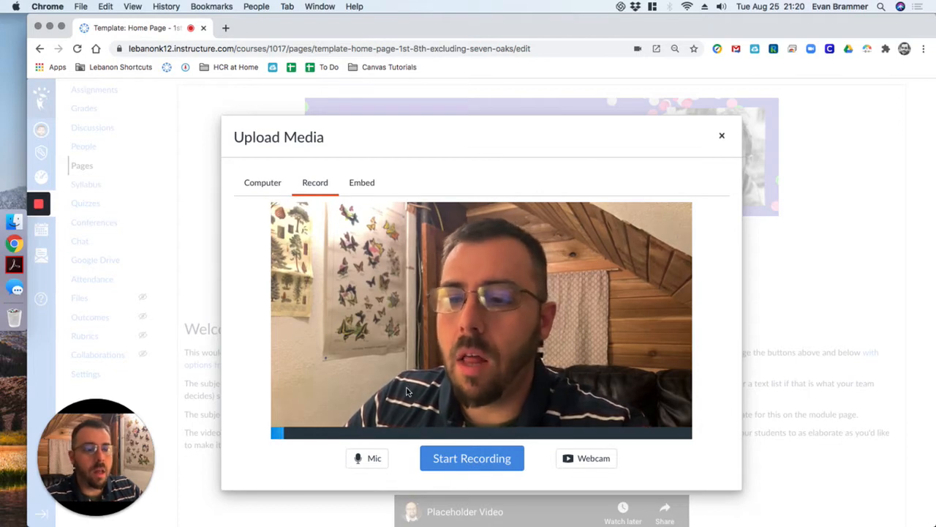
# - Try the FaceTime HD Camera as the recording webcam and switch back to EpocCam
pyautogui.click(590, 458)
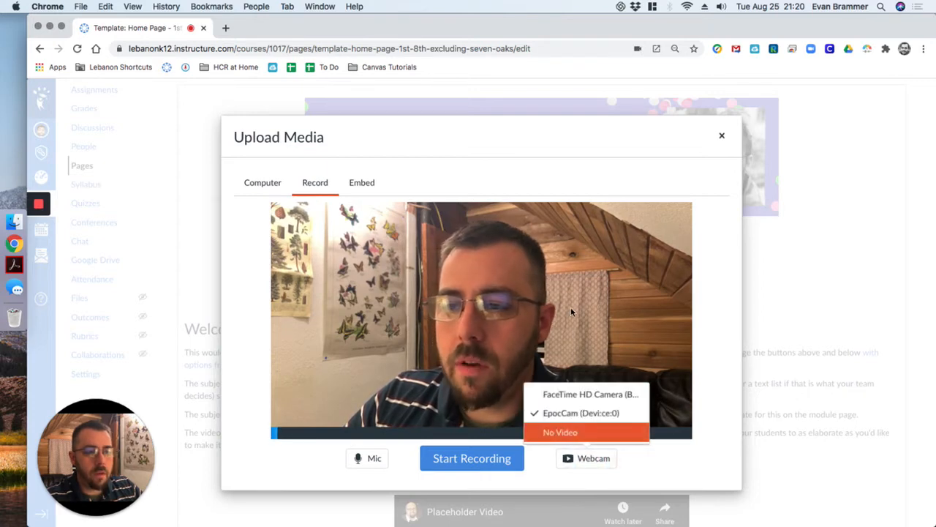
pyautogui.click(580, 395)
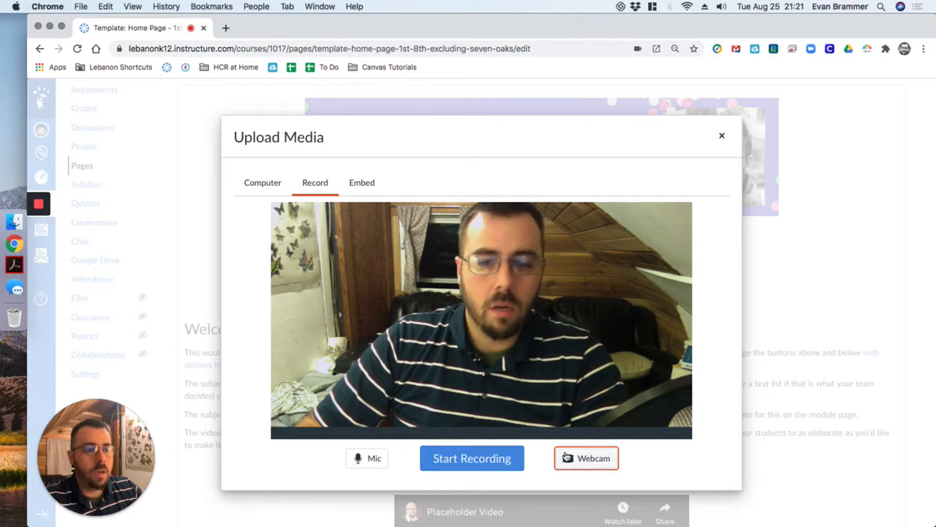
pyautogui.click(575, 458)
pyautogui.click(584, 414)
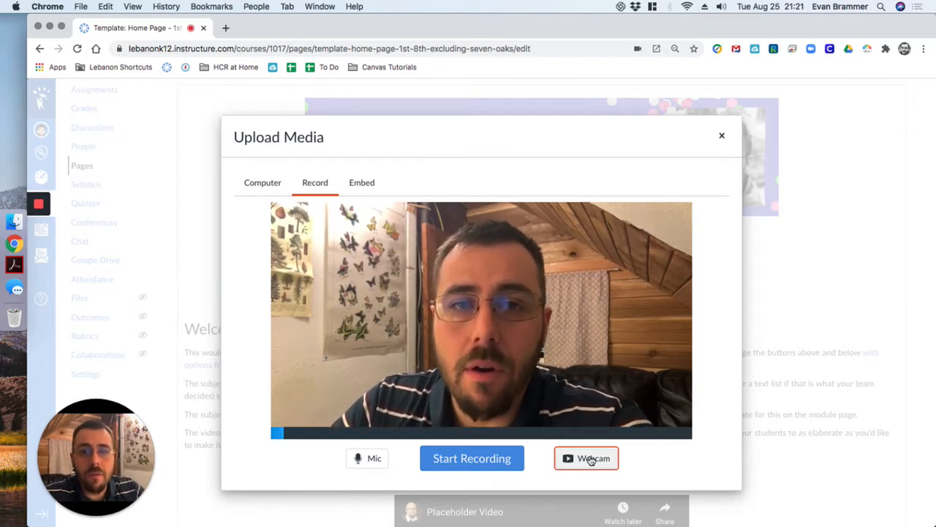
# - Search Google for "epoccam" in a new browser tab, look over the results, and return to the media recorder
pyautogui.press('super+space')
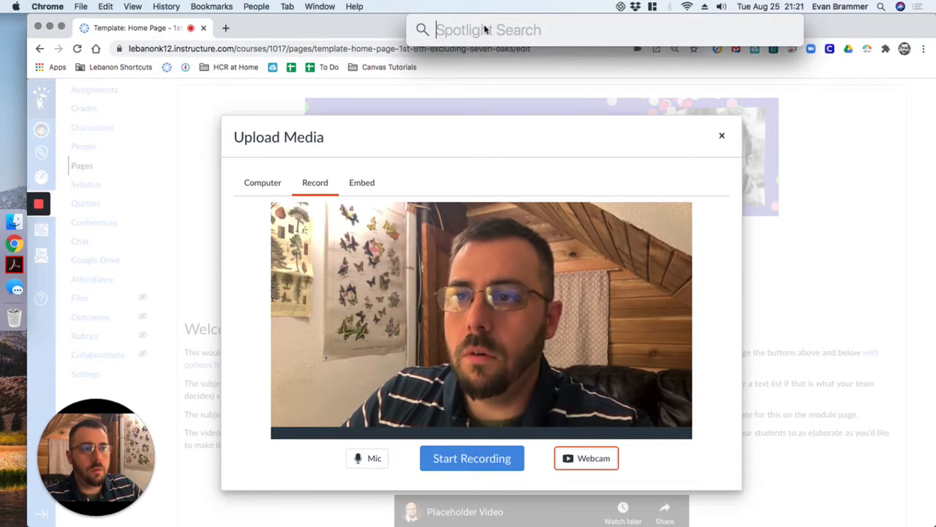
pyautogui.click(393, 27)
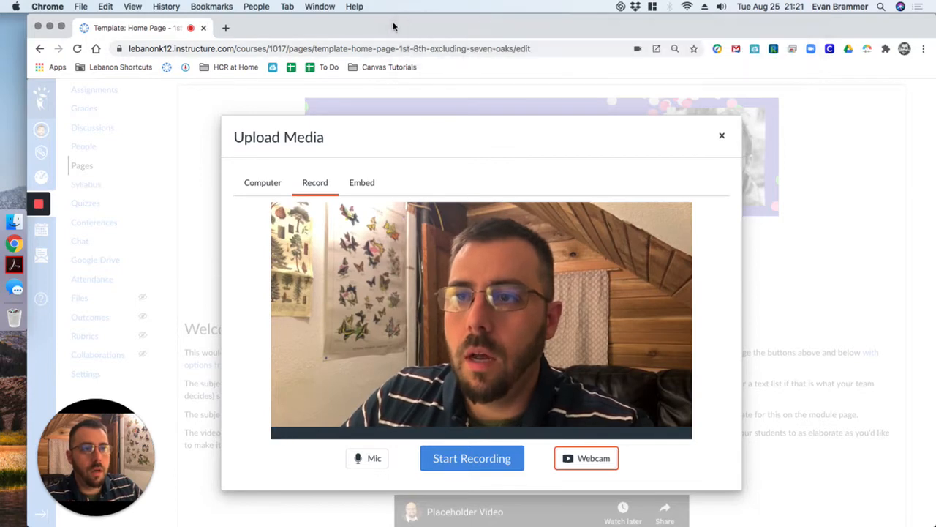
pyautogui.click(226, 28)
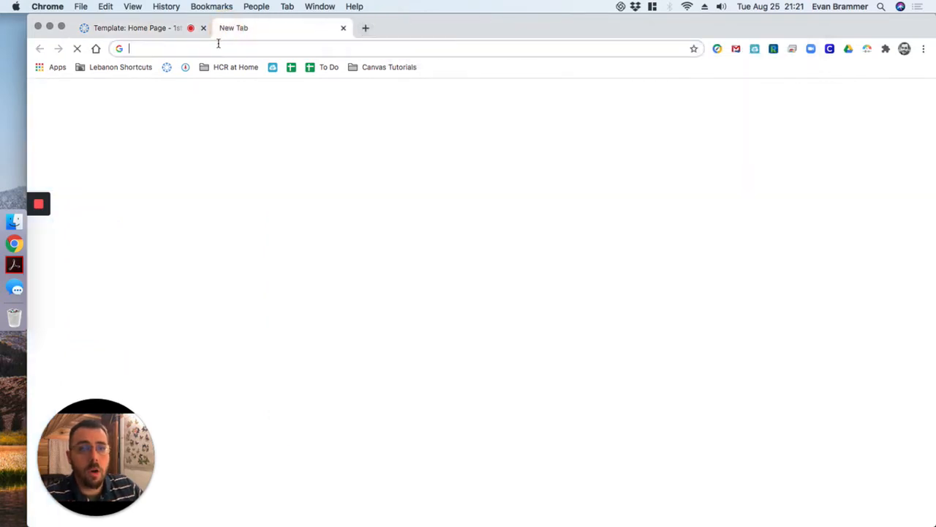
pyautogui.write('epocca')
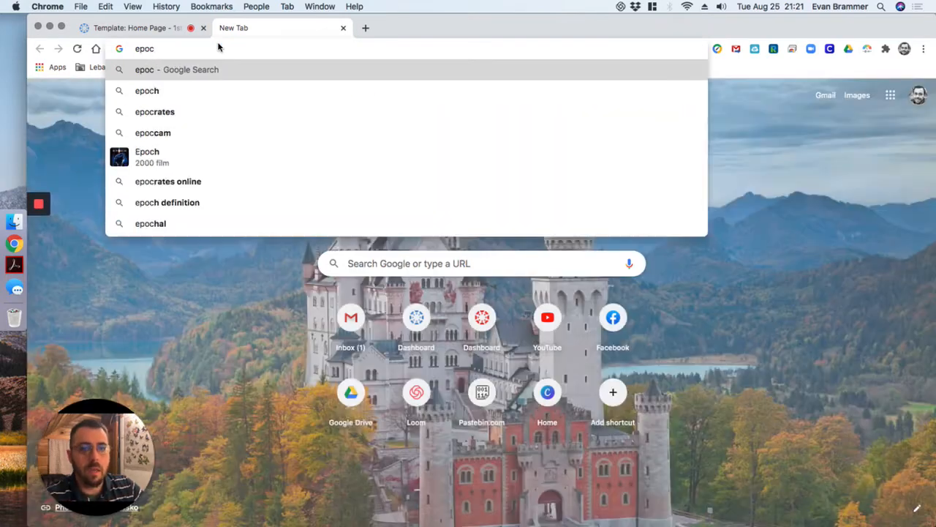
pyautogui.write('m')
pyautogui.press('Return')
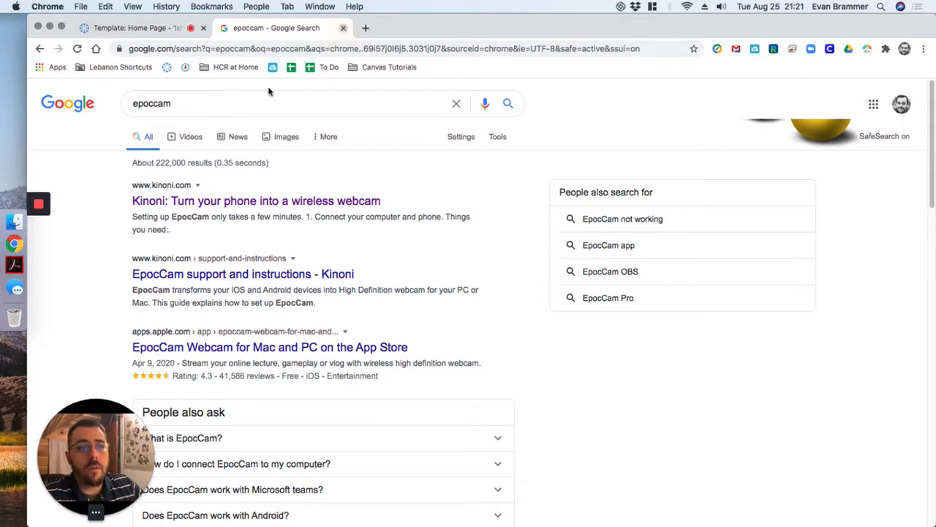
pyautogui.click(343, 27)
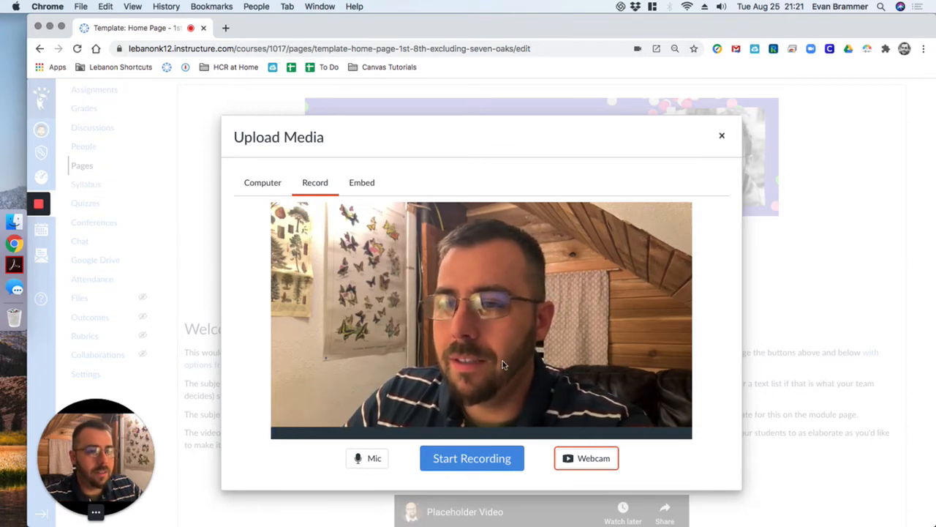
# - Select the FaceTime HD Camera as the webcam and record a video of about 13 seconds
pyautogui.click(590, 458)
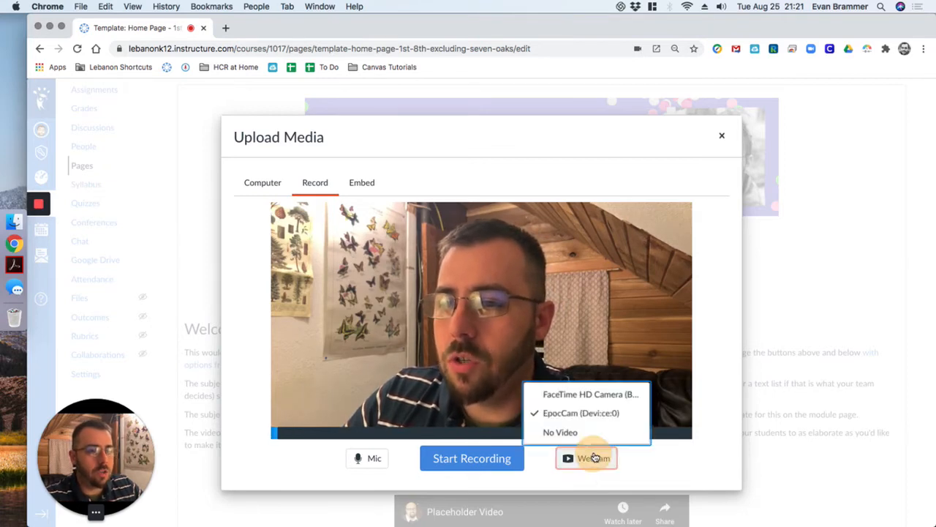
pyautogui.click(584, 394)
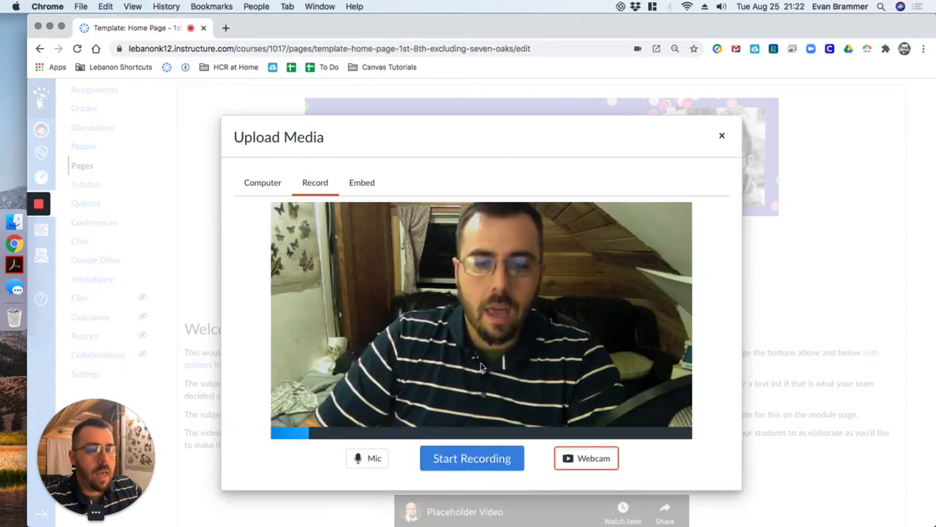
pyautogui.click(476, 464)
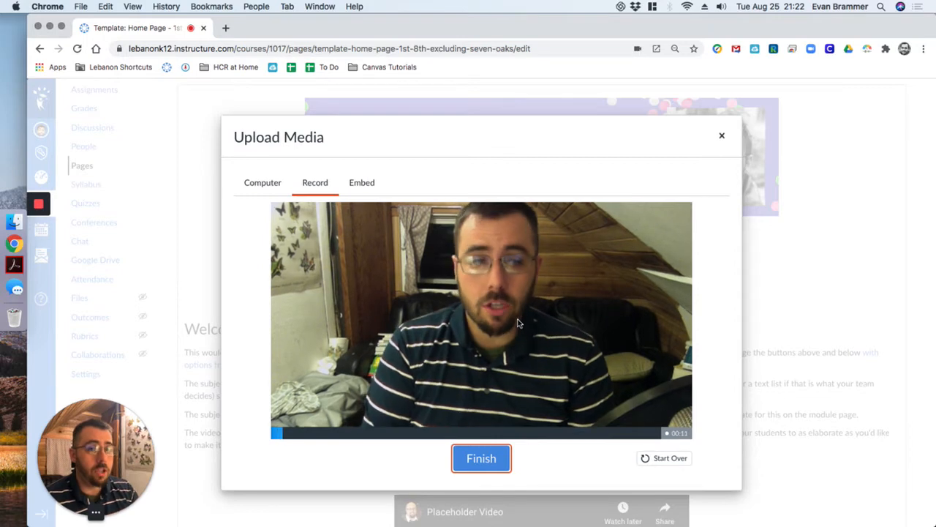
pyautogui.click(483, 458)
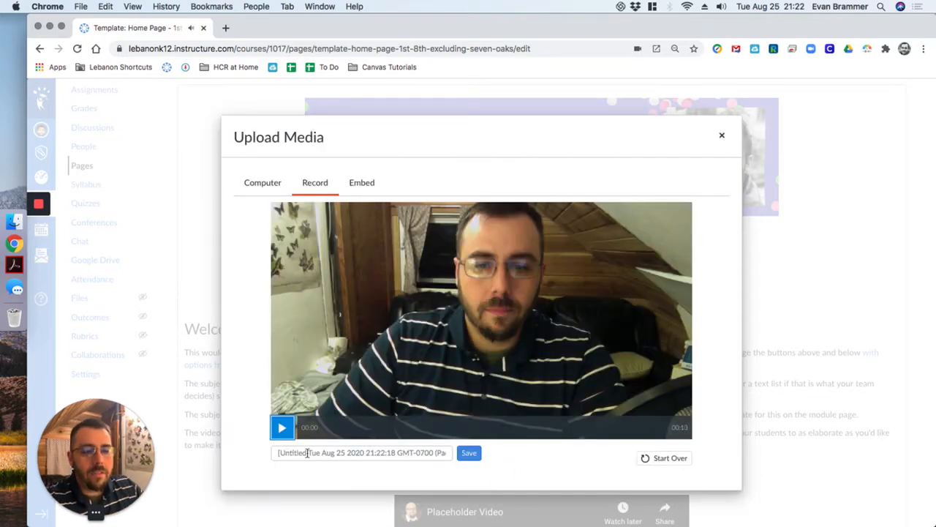
# - Title the recording "Welcome Video" and save it into the page
pyautogui.click(295, 455)
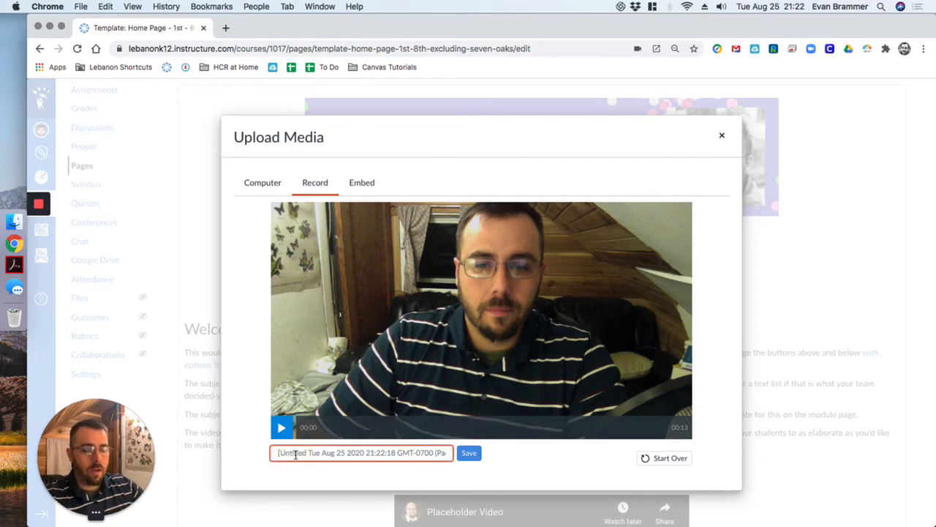
pyautogui.press('super+a')
pyautogui.write('WEe')
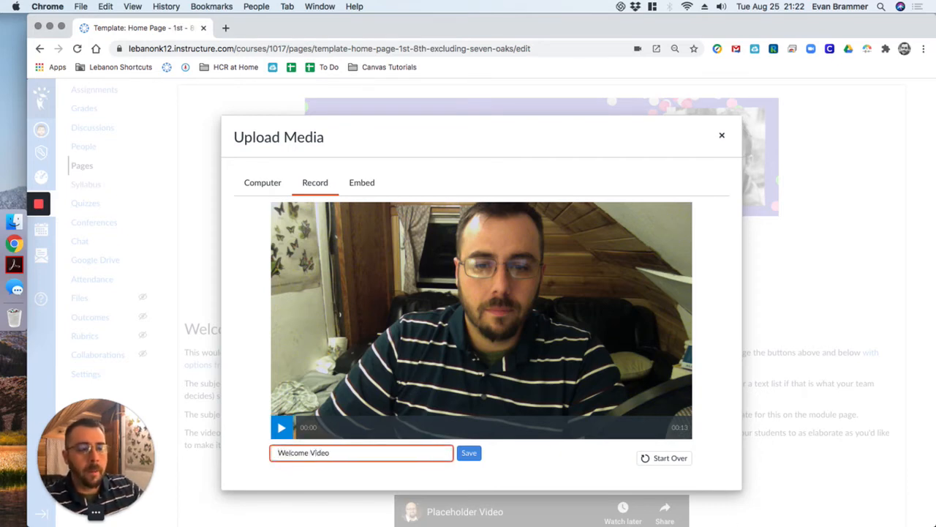
pyautogui.click(469, 454)
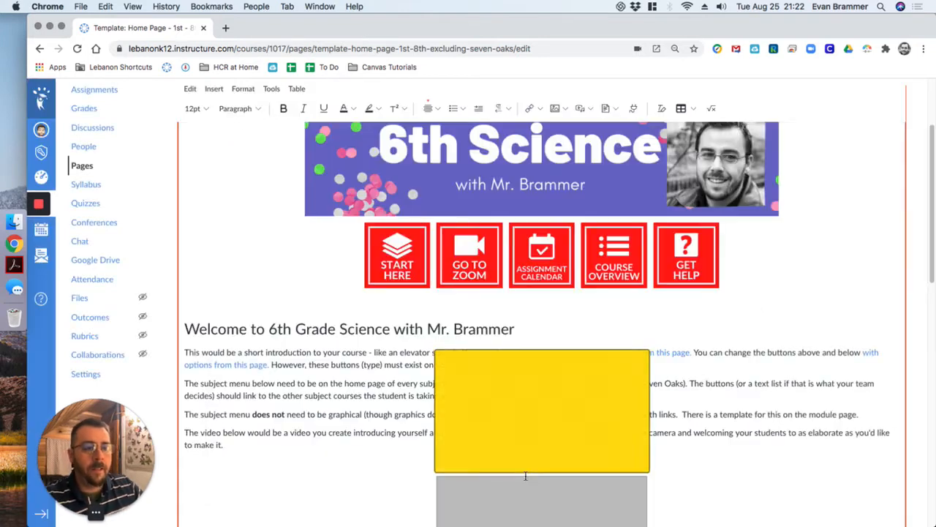
# - Look over the page content around the inserted welcome video and the placeholder video below it
pyautogui.scroll(-5, 712, 343)
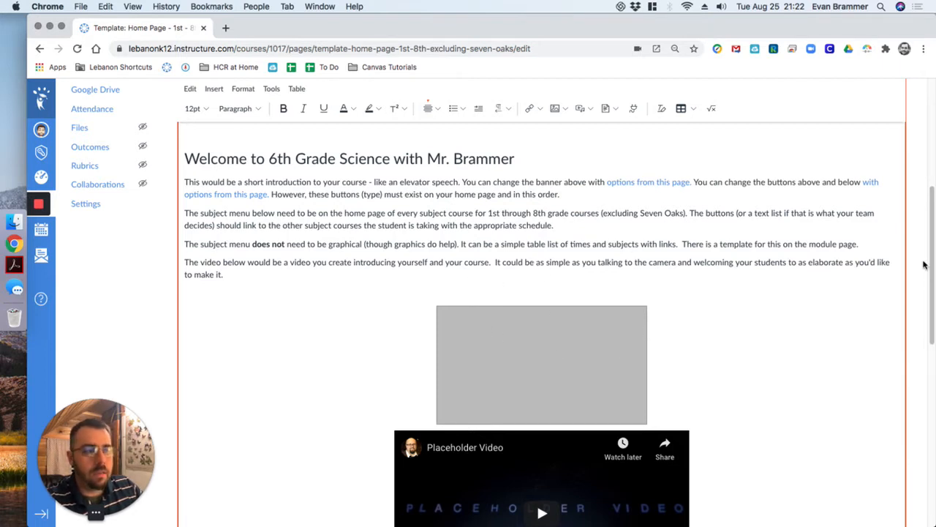
pyautogui.scroll(-6, 813, 268)
pyautogui.scroll(2, 814, 270)
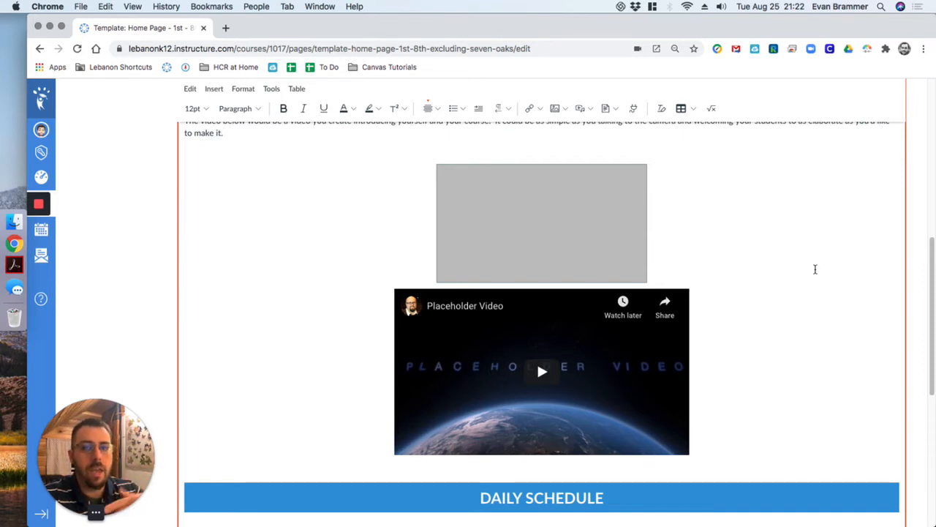
pyautogui.scroll(5, 815, 269)
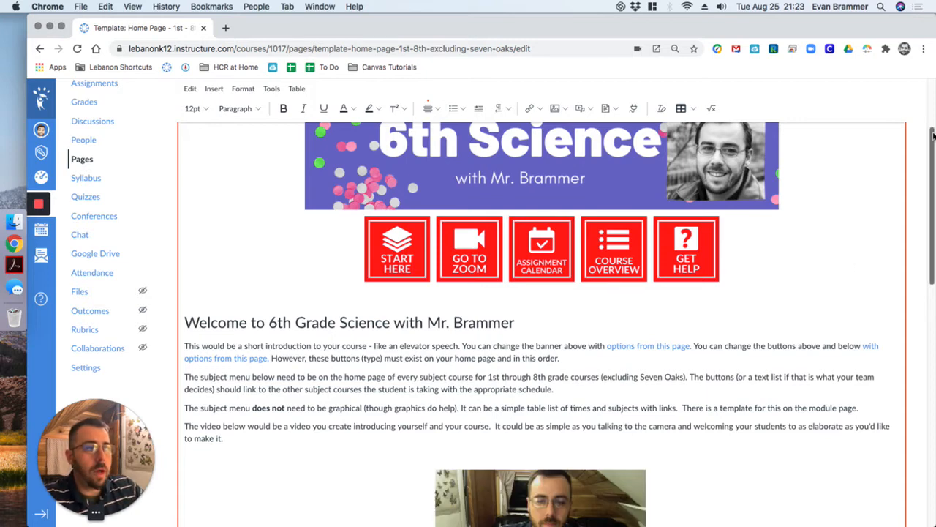
pyautogui.moveTo(932, 139); pyautogui.dragTo(932, 184)
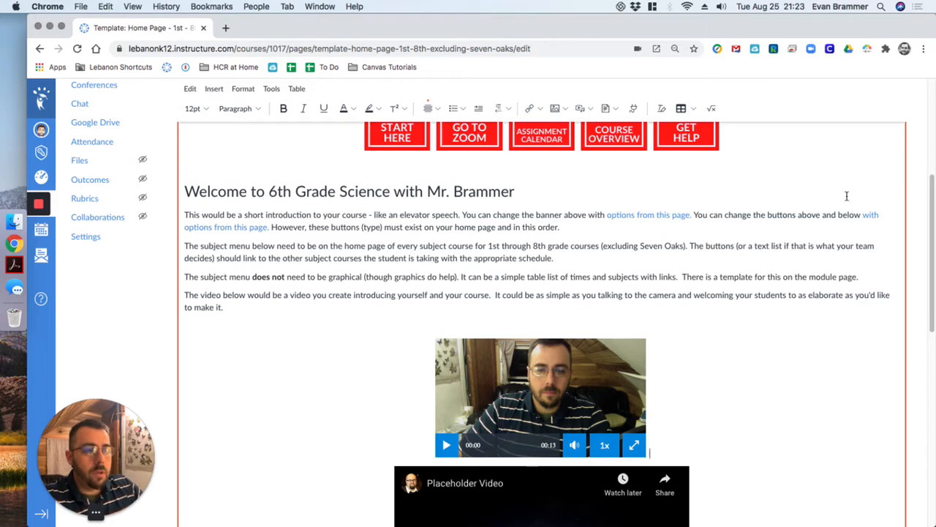
pyautogui.moveTo(932, 212)
pyautogui.mouseDown()
pyautogui.moveTo(933, 192)
pyautogui.moveTo(934, 229)
pyautogui.mouseUp()
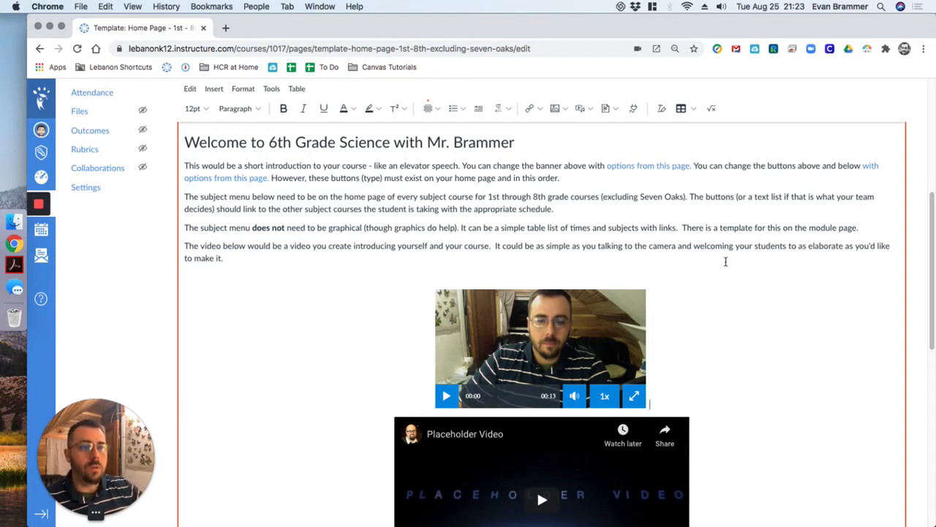
pyautogui.click(416, 275)
pyautogui.click(654, 351)
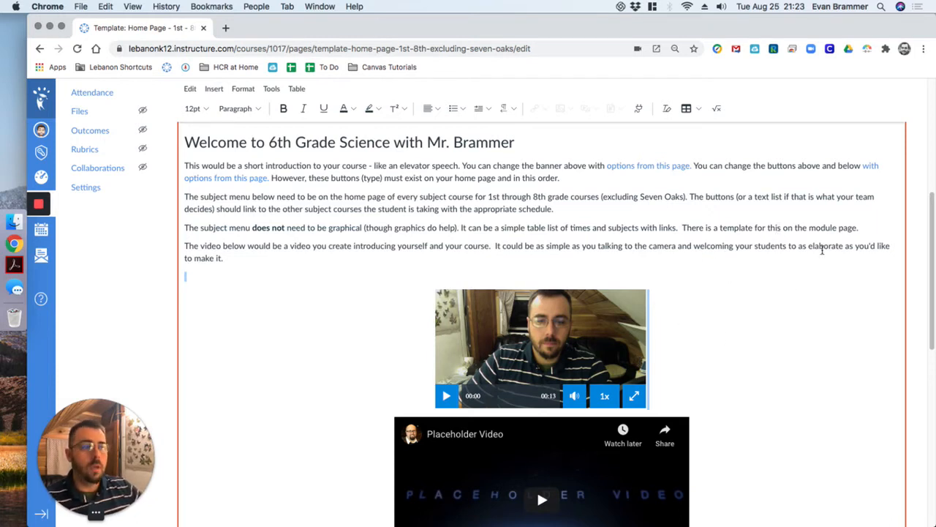
pyautogui.moveTo(933, 215); pyautogui.dragTo(933, 267)
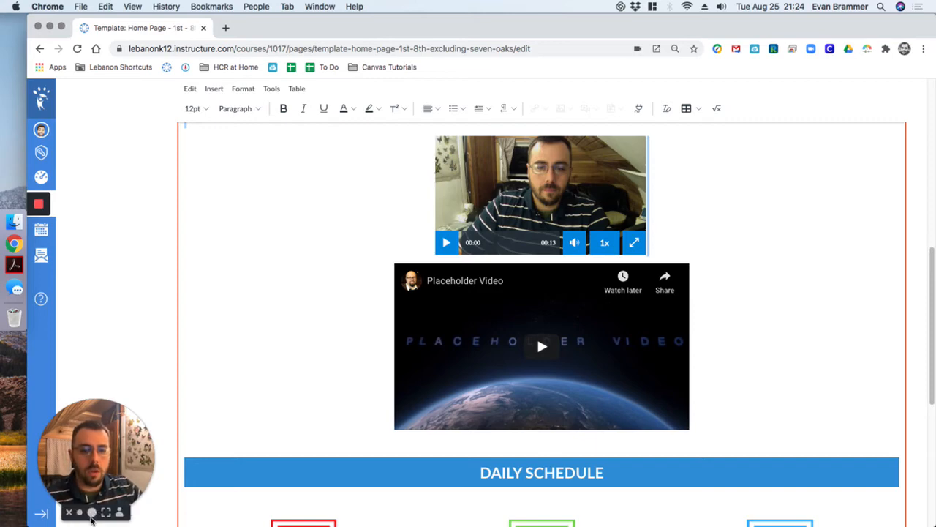
pyautogui.click(106, 512)
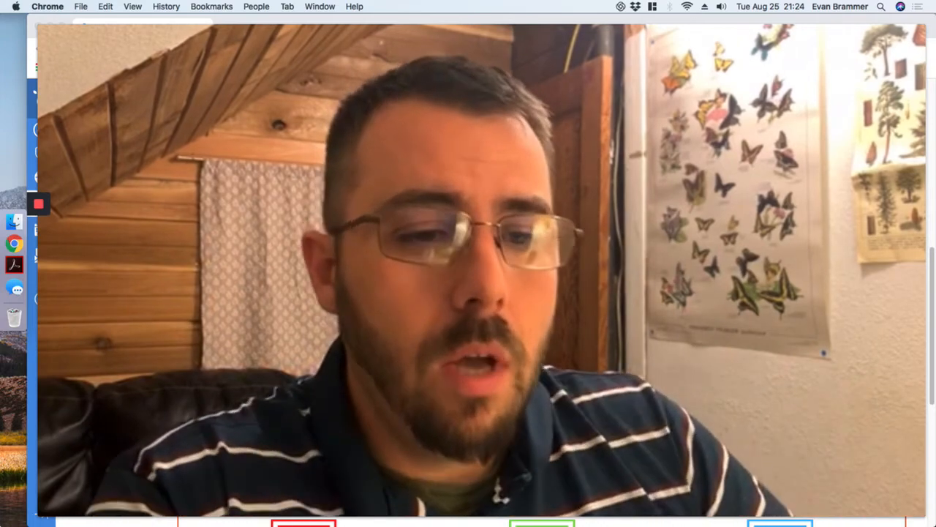
pyautogui.moveTo(504, 497)
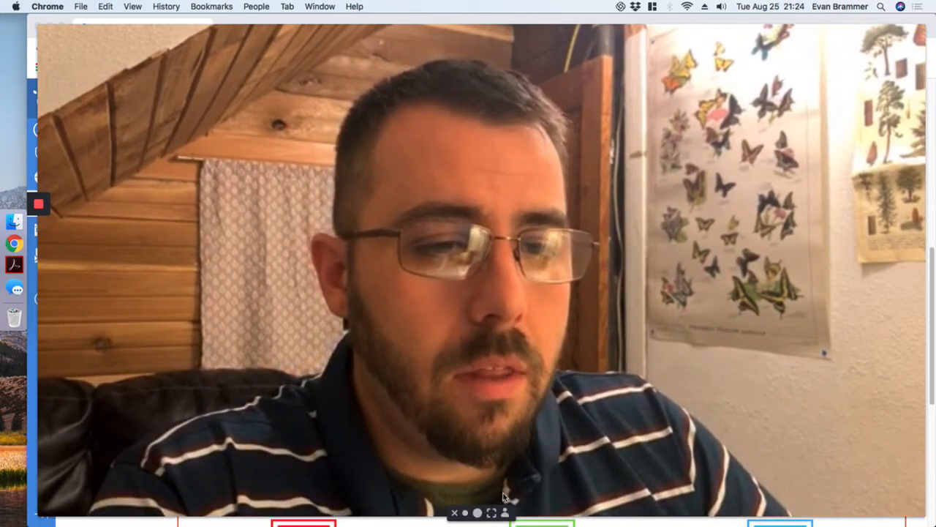
pyautogui.click(465, 513)
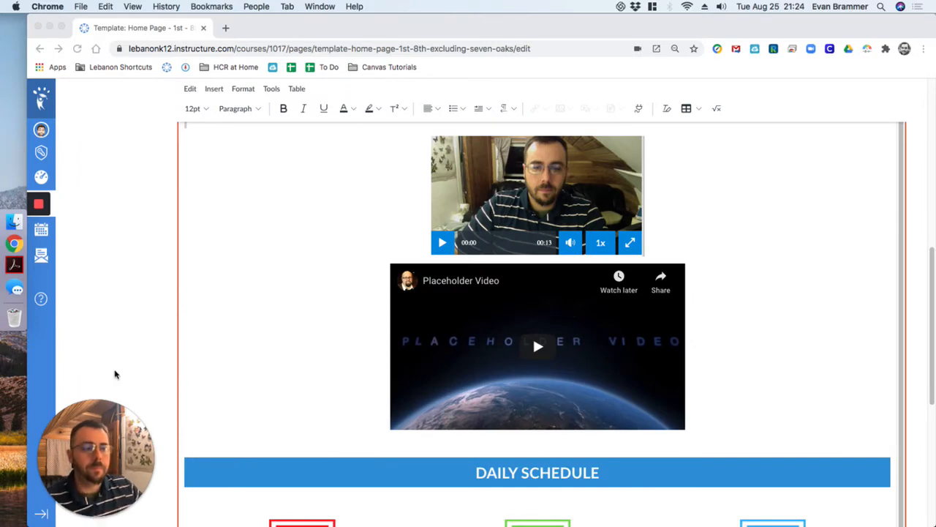
# - Open YouTube in a new browser tab, go to the account's own videos, and examine the channel approval line
pyautogui.click(225, 30)
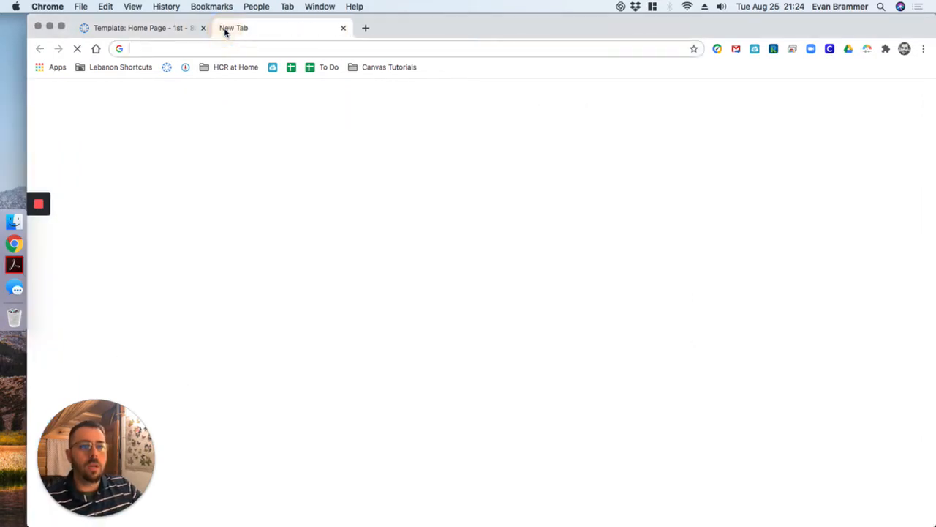
pyautogui.write('yout')
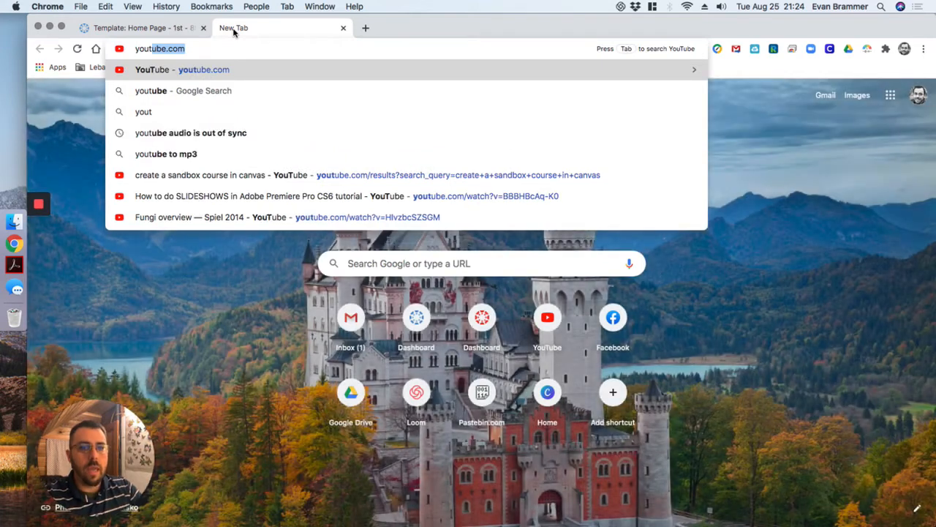
pyautogui.press('Return')
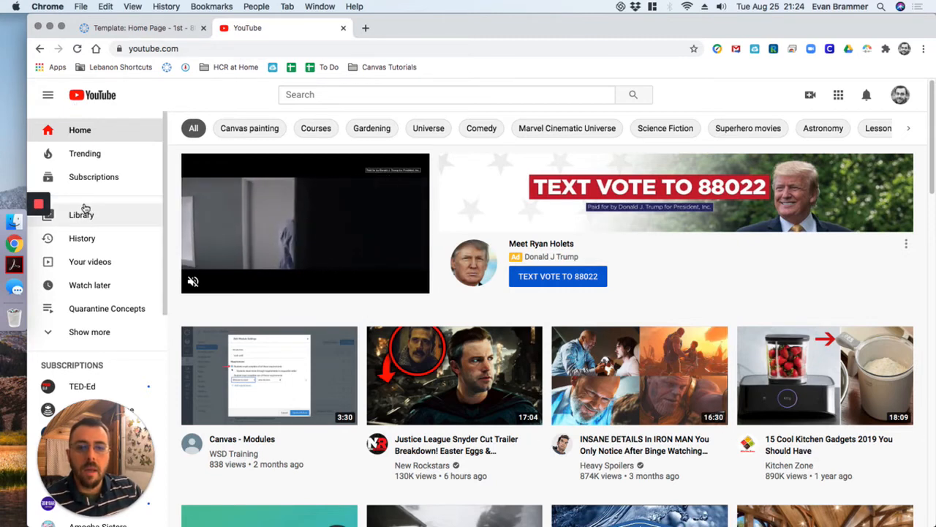
pyautogui.click(86, 264)
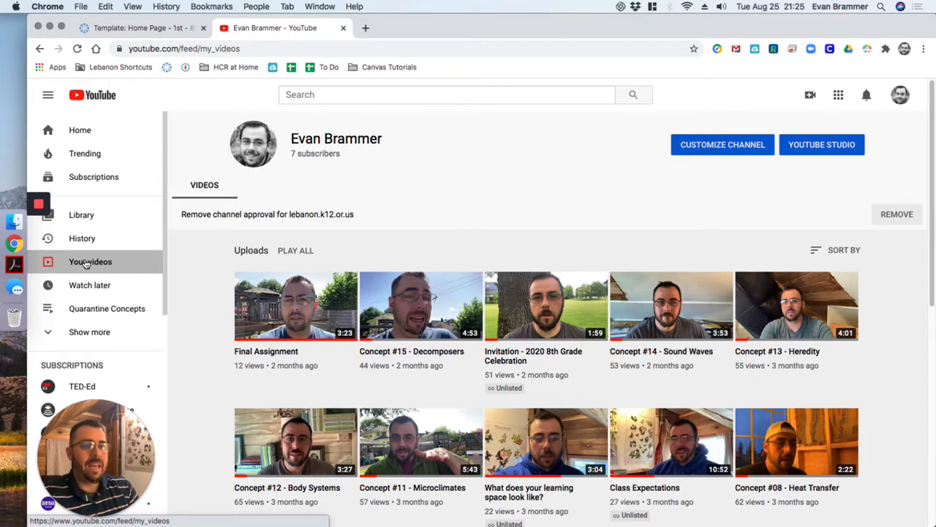
pyautogui.moveTo(180, 214); pyautogui.dragTo(390, 205)
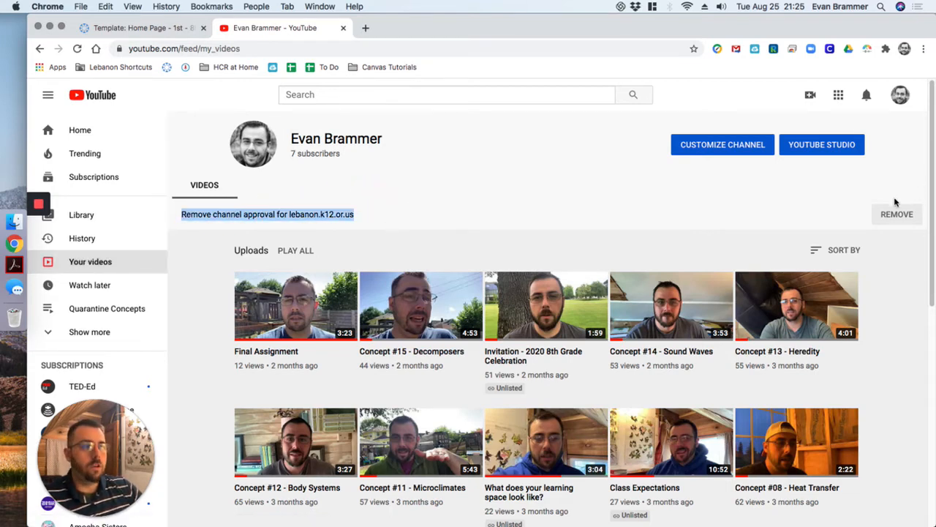
pyautogui.click(357, 212)
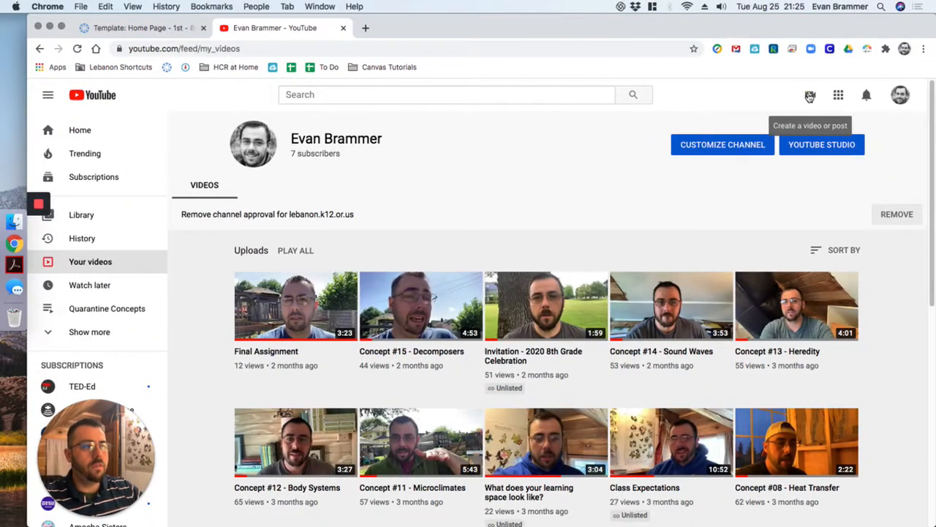
# - Open the YouTube video upload dialog and its file picker, and close both without choosing a file
pyautogui.click(808, 96)
pyautogui.click(845, 123)
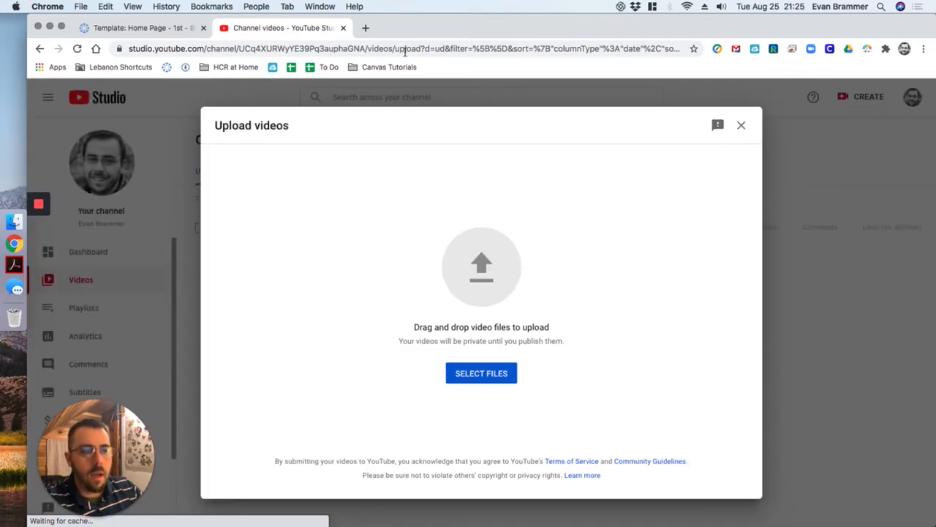
pyautogui.click(499, 376)
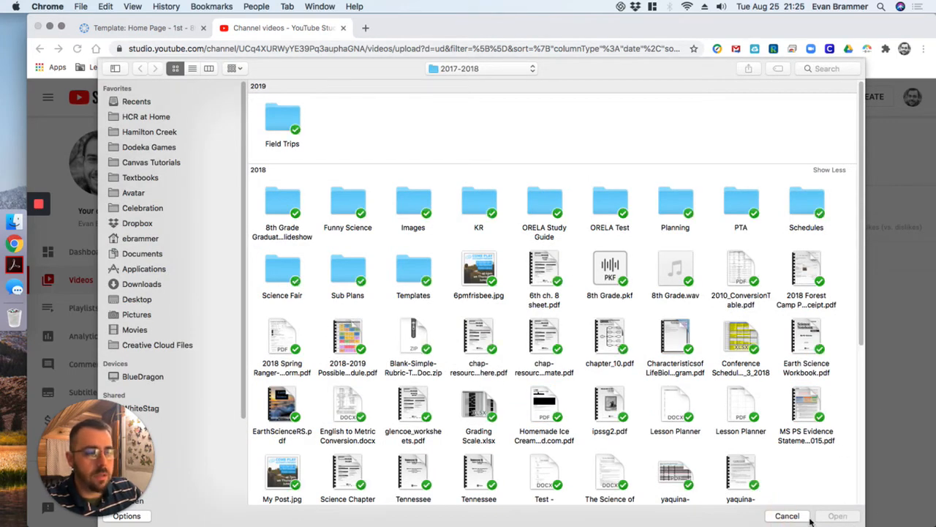
pyautogui.click(787, 515)
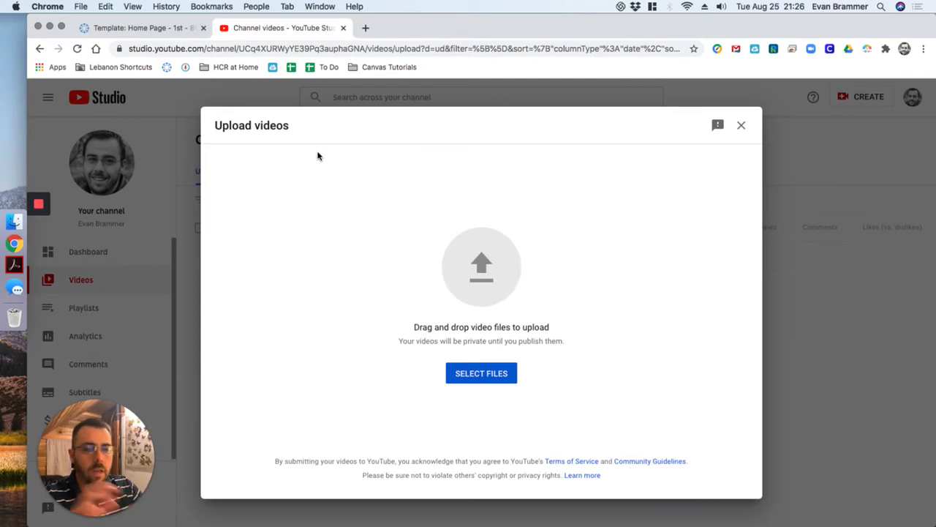
pyautogui.click(741, 126)
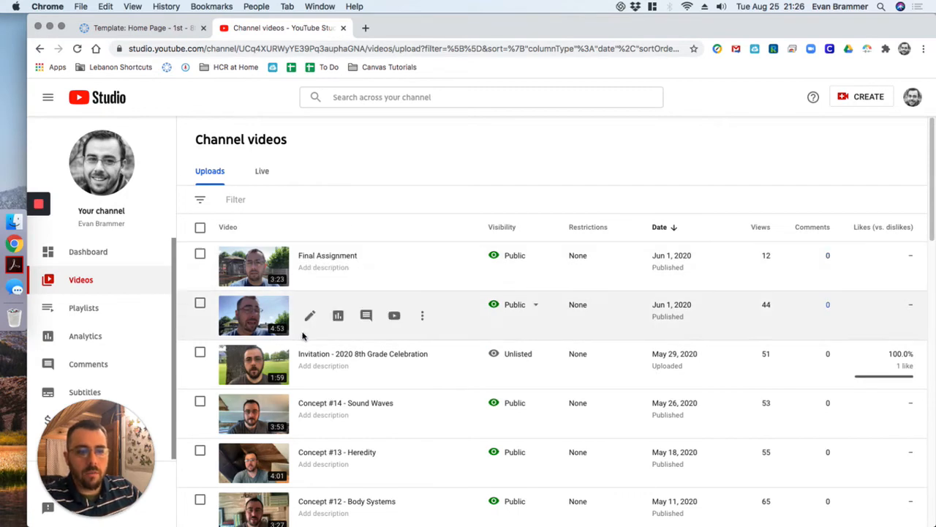
# - Open the unlisted Concept #04 - Classification video from the channel videos list and pause it on its watch page
pyautogui.scroll(-10, 354, 444)
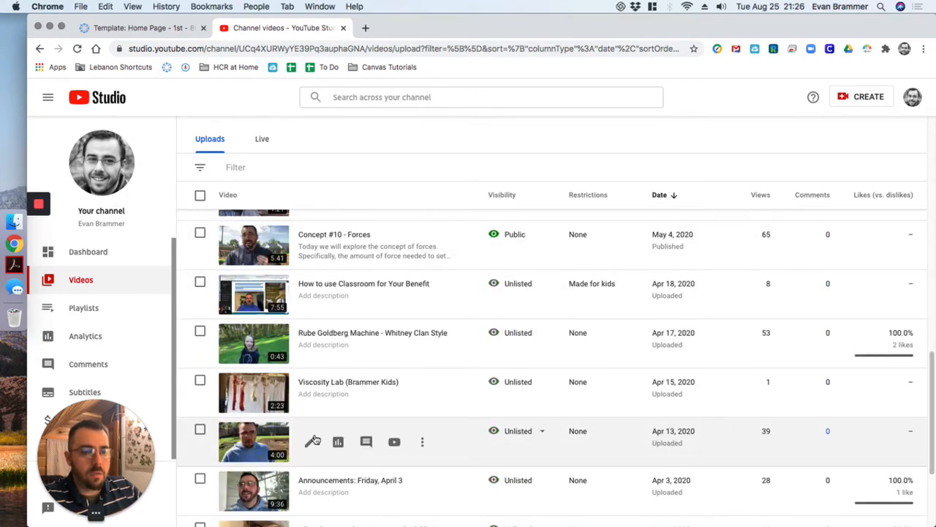
pyautogui.click(282, 445)
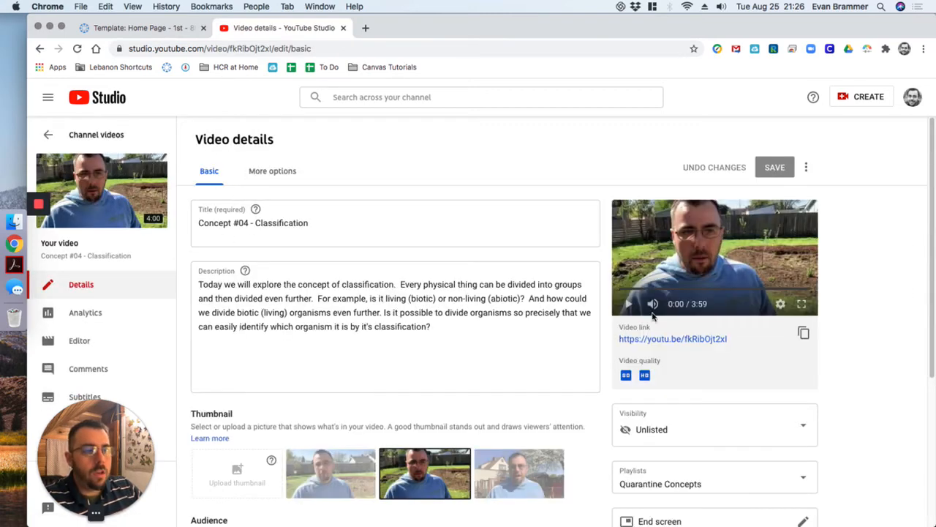
pyautogui.click(666, 336)
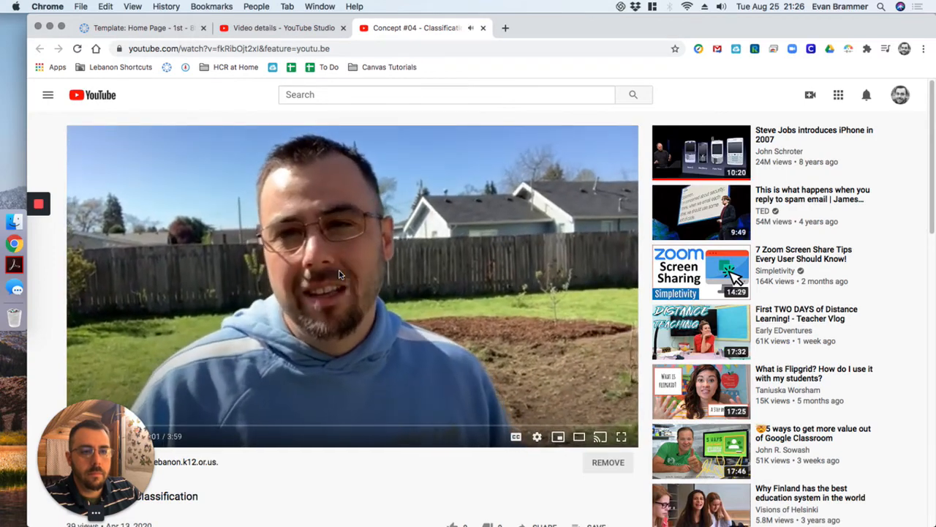
pyautogui.click(457, 292)
pyautogui.scroll(-3, 457, 291)
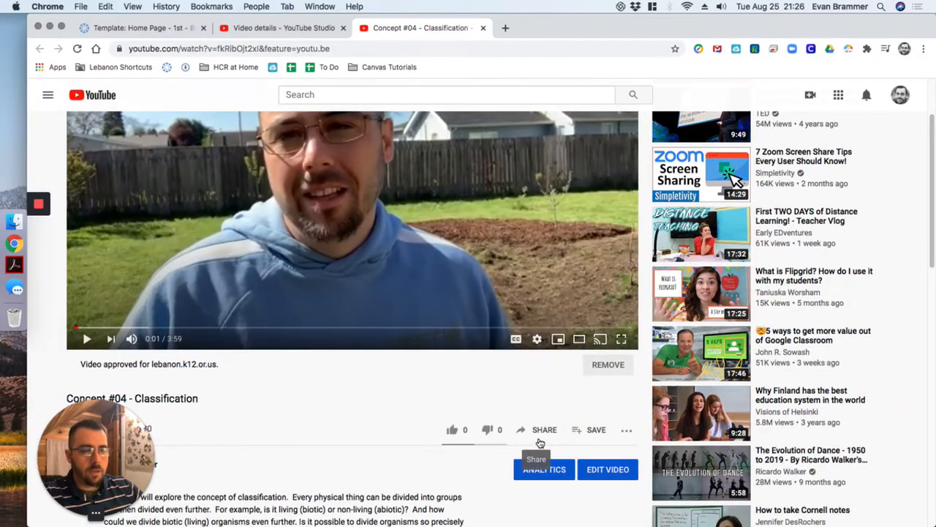
# - Open the embed options for sharing the Classification video and copy its embed code with no start time and player controls shown
pyautogui.click(539, 437)
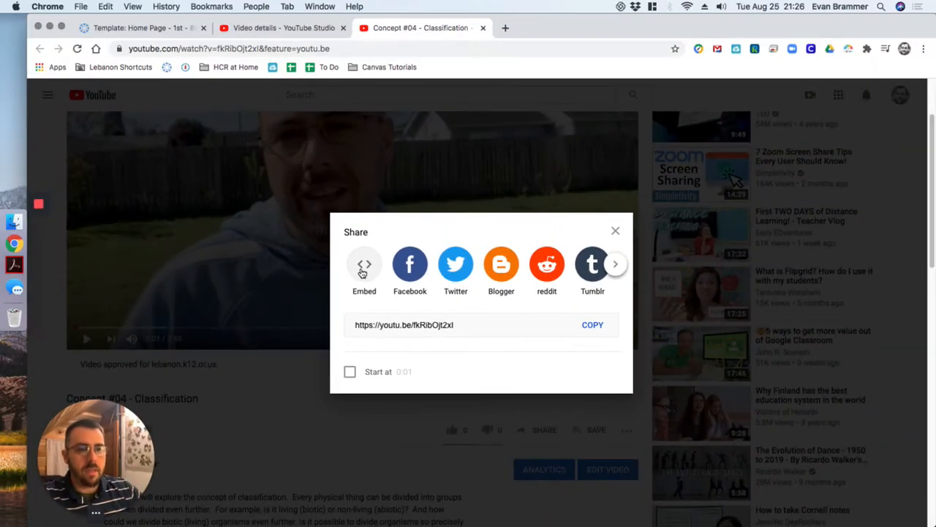
pyautogui.click(362, 274)
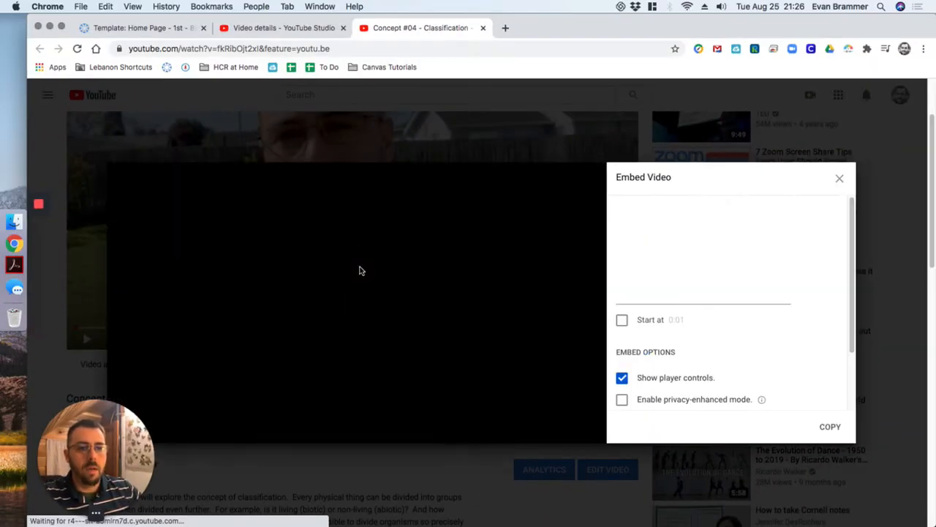
pyautogui.click(660, 214)
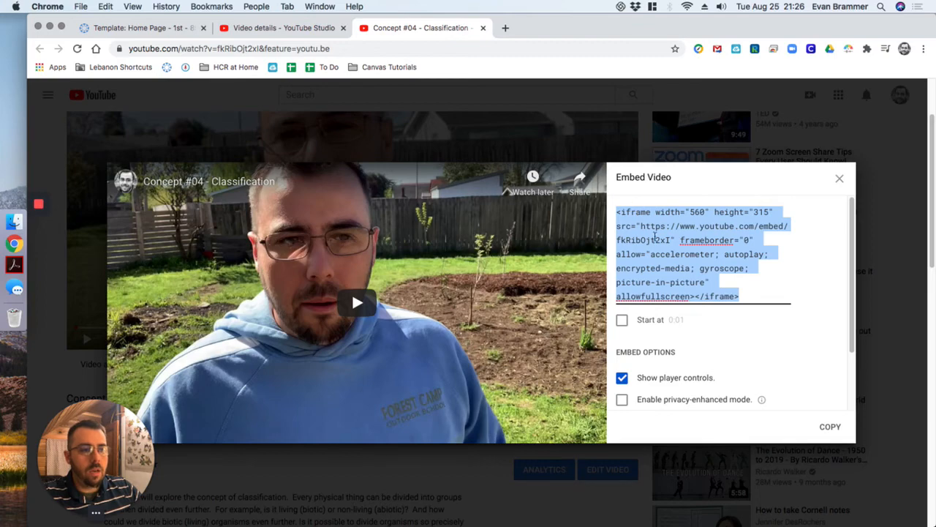
pyautogui.click(626, 321)
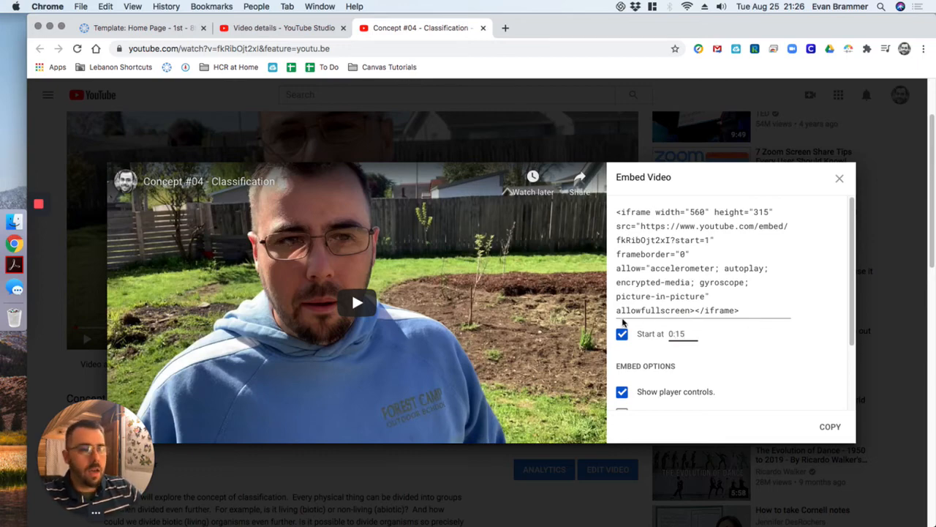
pyautogui.click(622, 334)
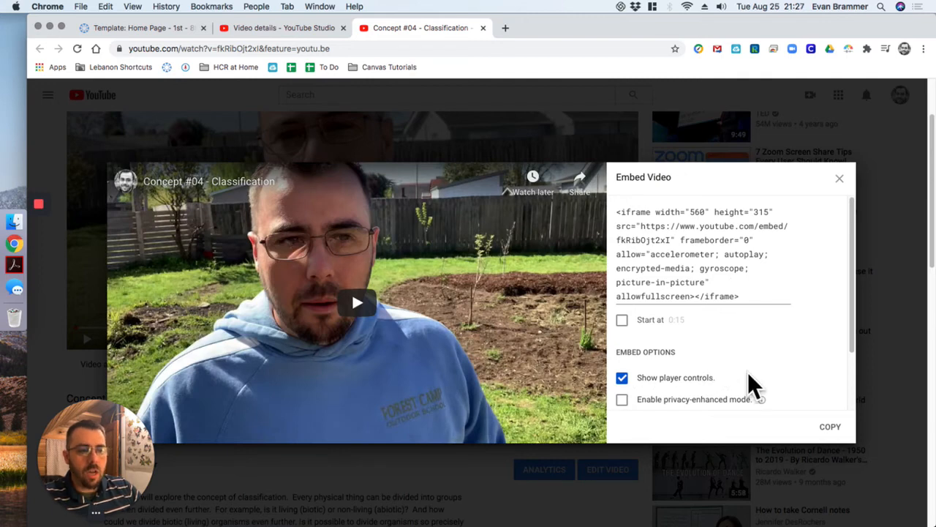
pyautogui.moveTo(852, 302); pyautogui.dragTo(851, 326)
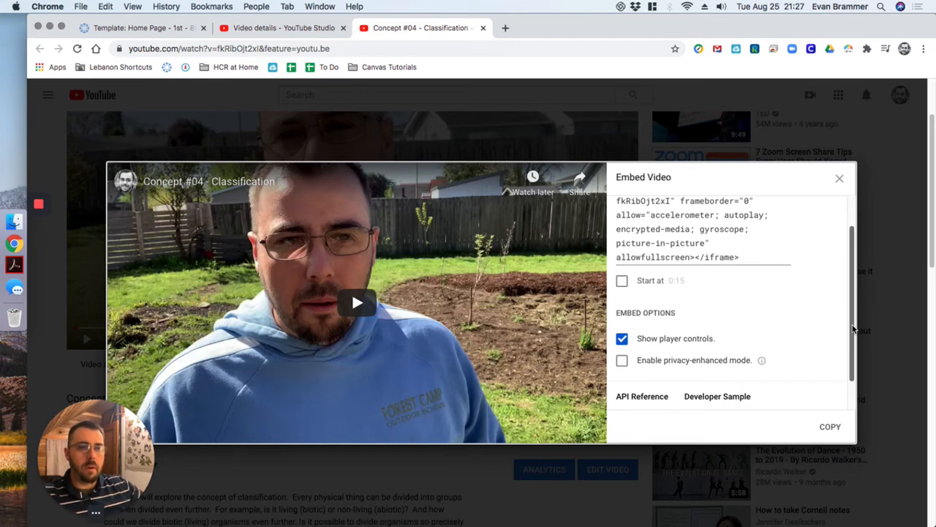
pyautogui.click(677, 219)
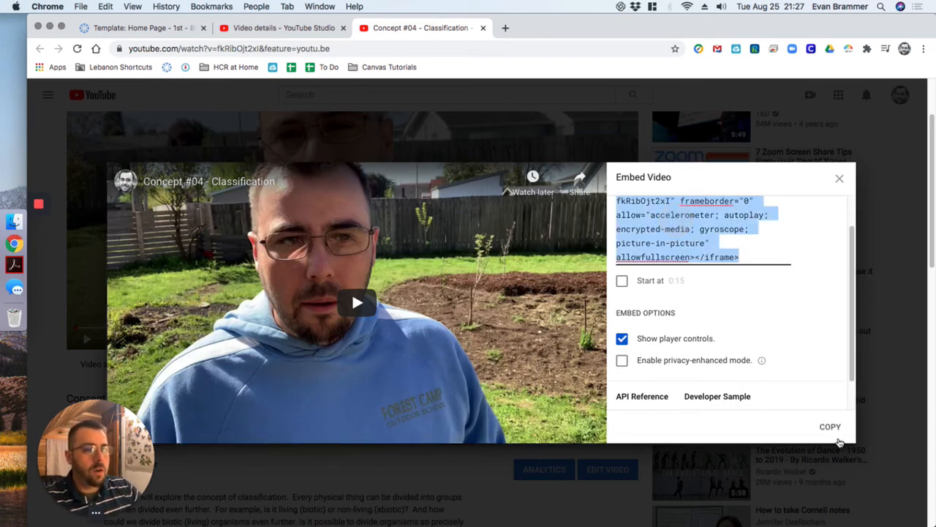
pyautogui.click(831, 428)
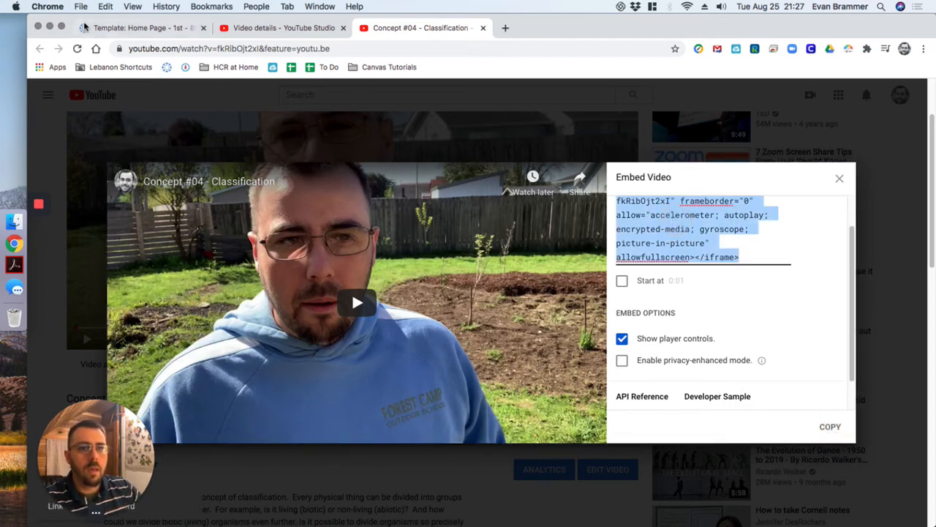
# - Return to the Canvas home page editor, add a line below the welcome video, and delete the placeholder video
pyautogui.click(144, 28)
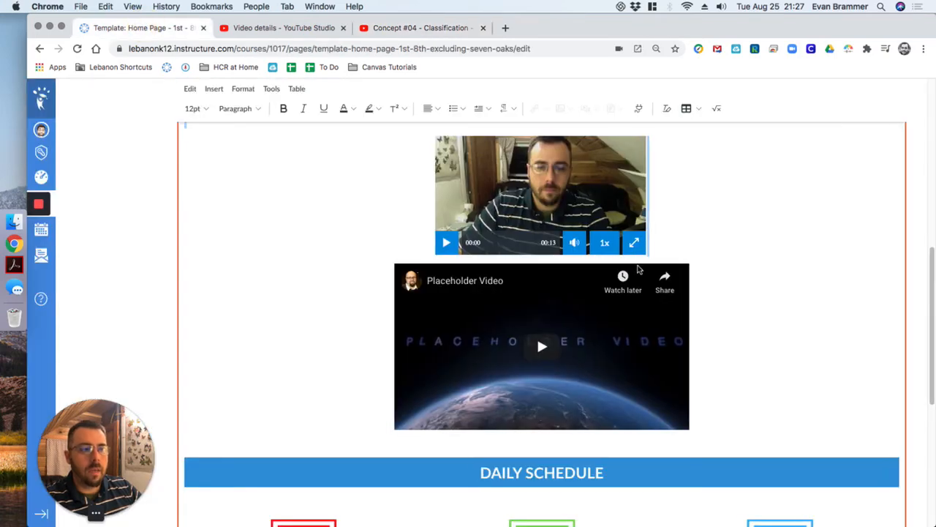
pyautogui.scroll(1, 638, 270)
pyautogui.click(602, 207)
pyautogui.press('Return')
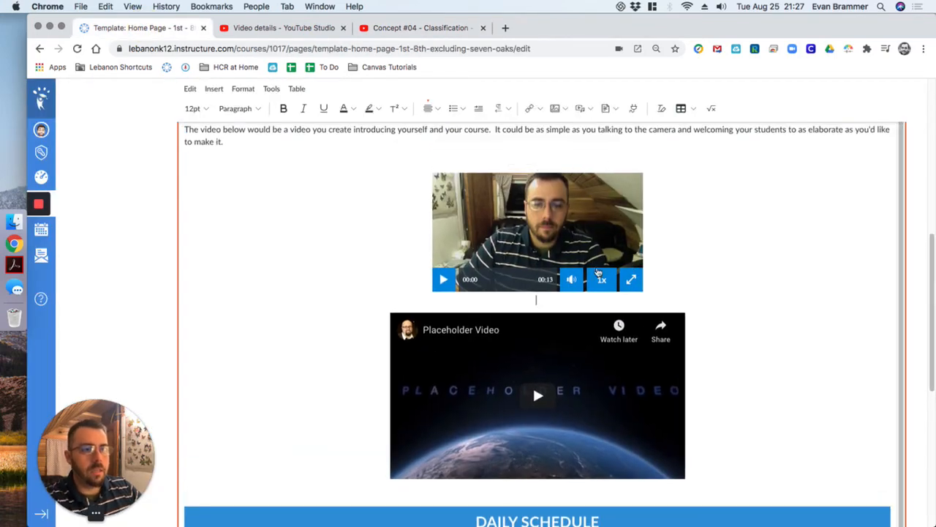
pyautogui.click(580, 207)
pyautogui.click(574, 349)
pyautogui.press('BackSpace')
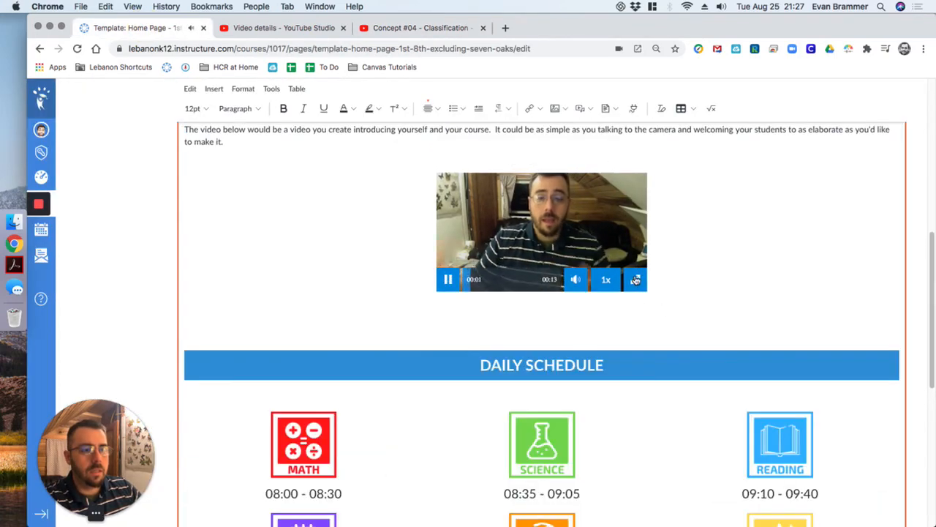
# - Insert the Classification video beneath the introduction text using the copied YouTube embed code
pyautogui.click(698, 230)
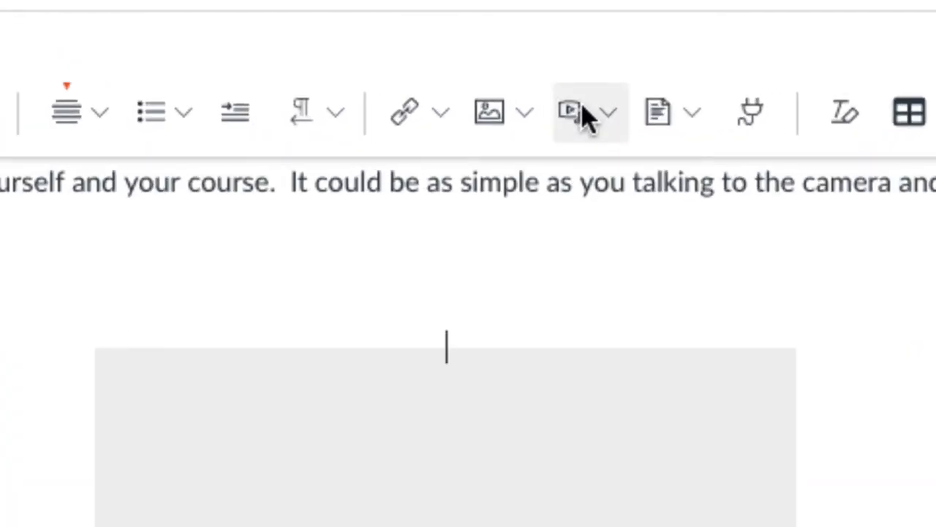
pyautogui.click(583, 108)
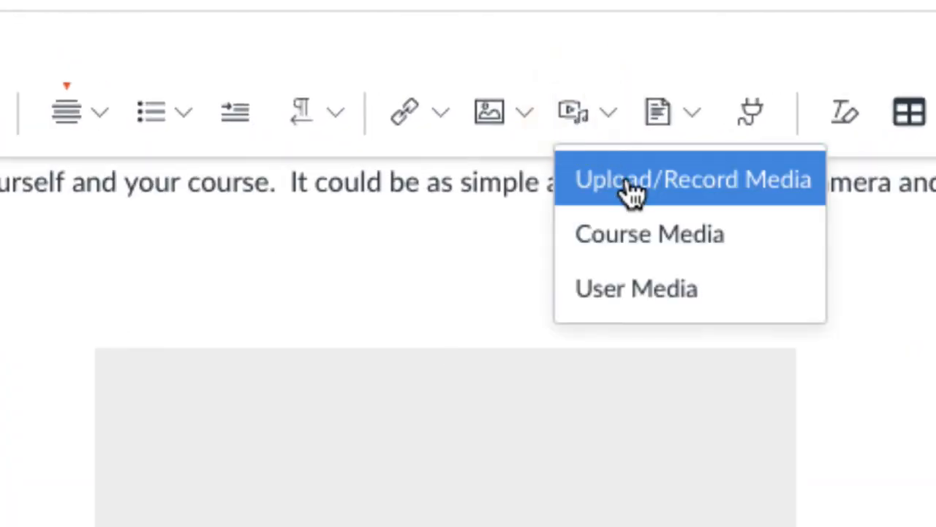
pyautogui.click(675, 192)
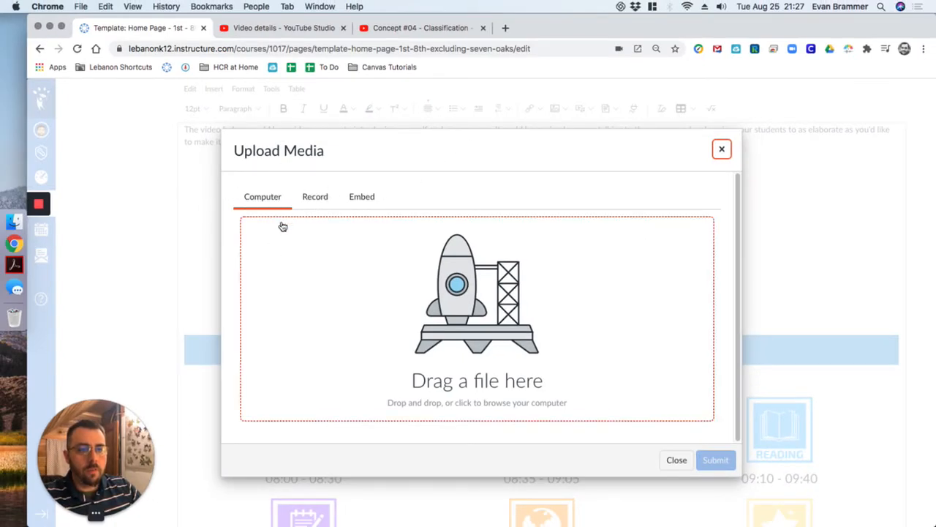
pyautogui.click(363, 197)
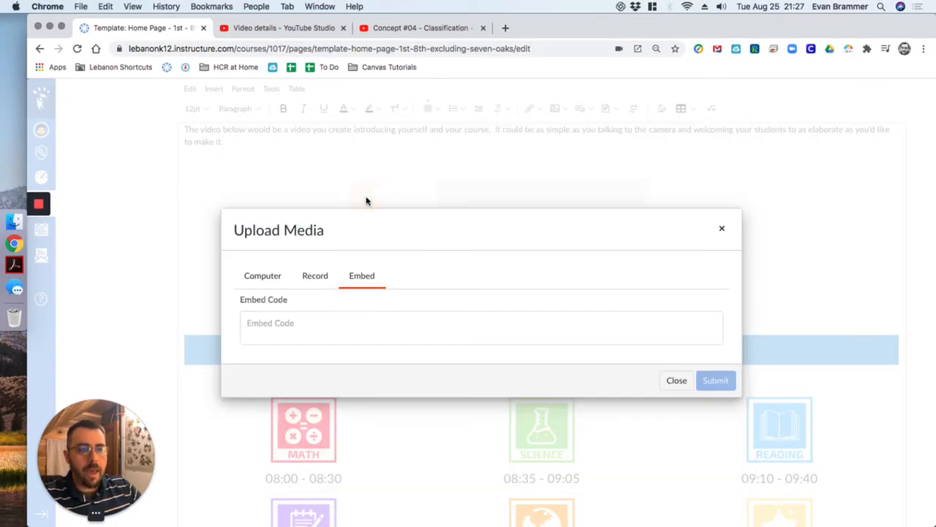
pyautogui.click(291, 322)
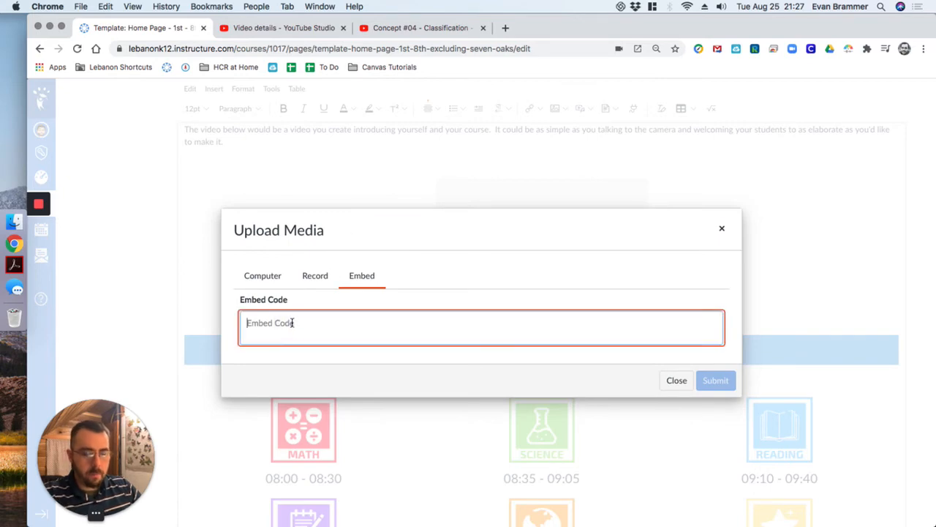
pyautogui.press('super+v')
pyautogui.click(716, 380)
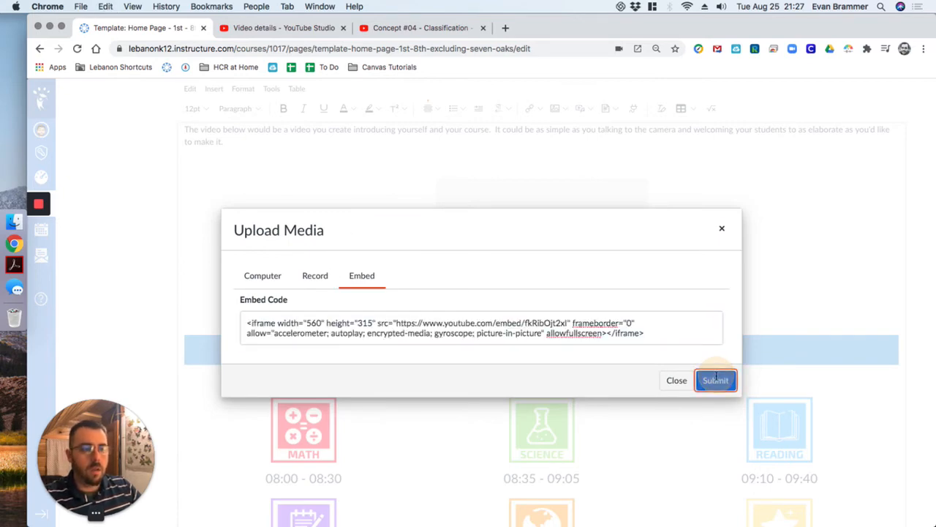
pyautogui.scroll(-3, 484, 412)
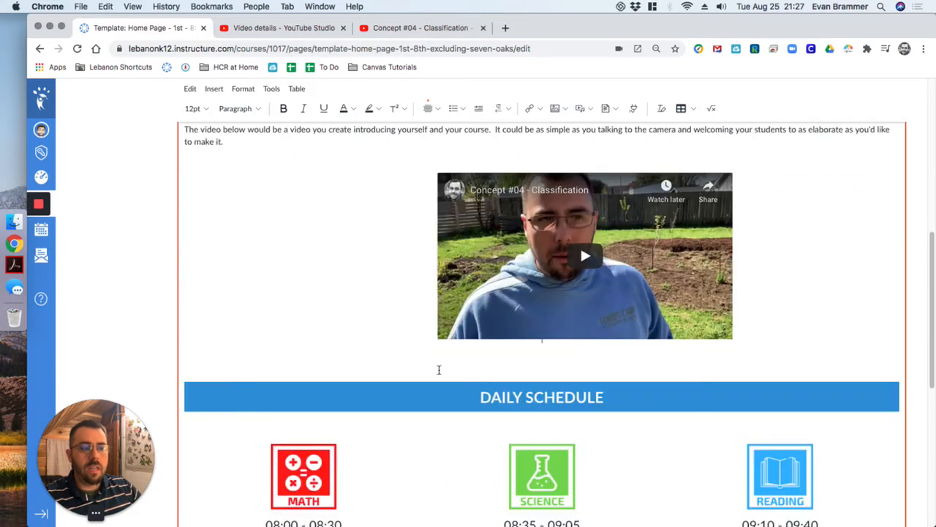
# - Try left alignment on the embedded Classification video and set it back to centered
pyautogui.click(414, 317)
pyautogui.click(811, 270)
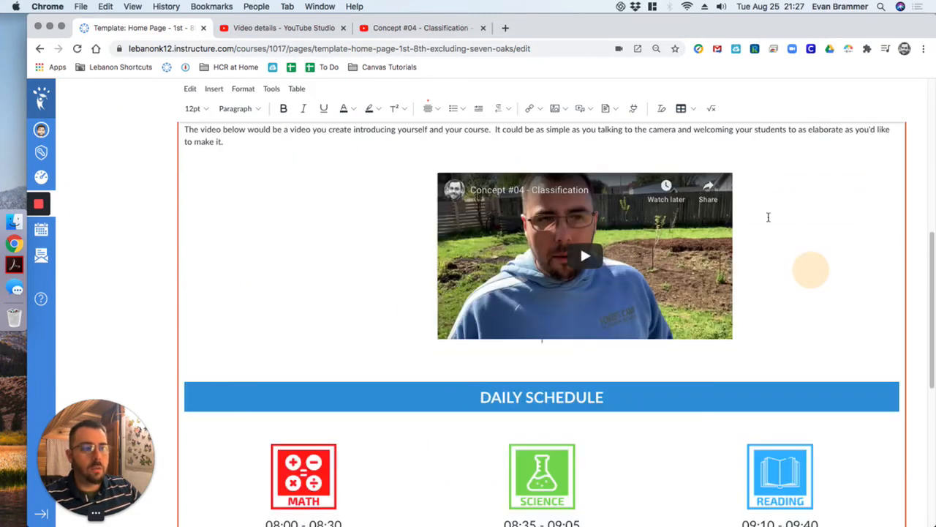
pyautogui.click(385, 223)
pyautogui.click(433, 109)
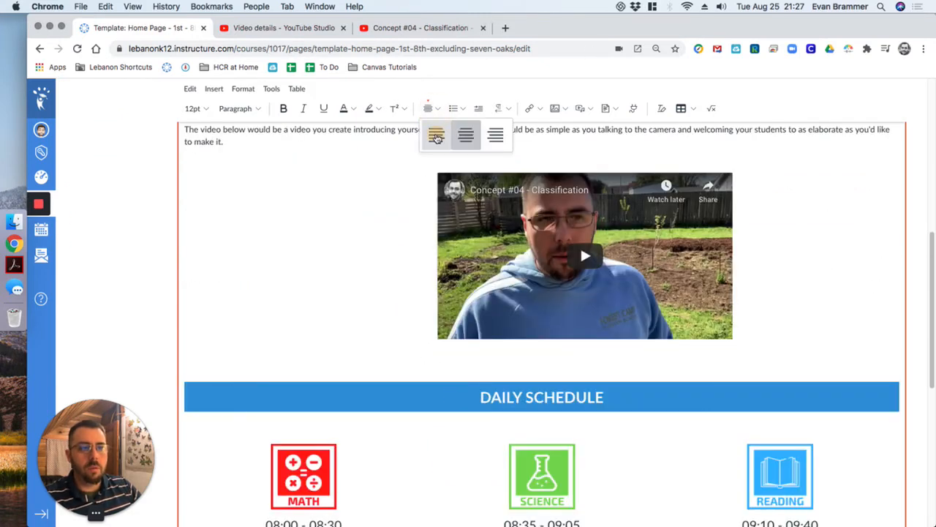
pyautogui.click(435, 134)
pyautogui.click(587, 211)
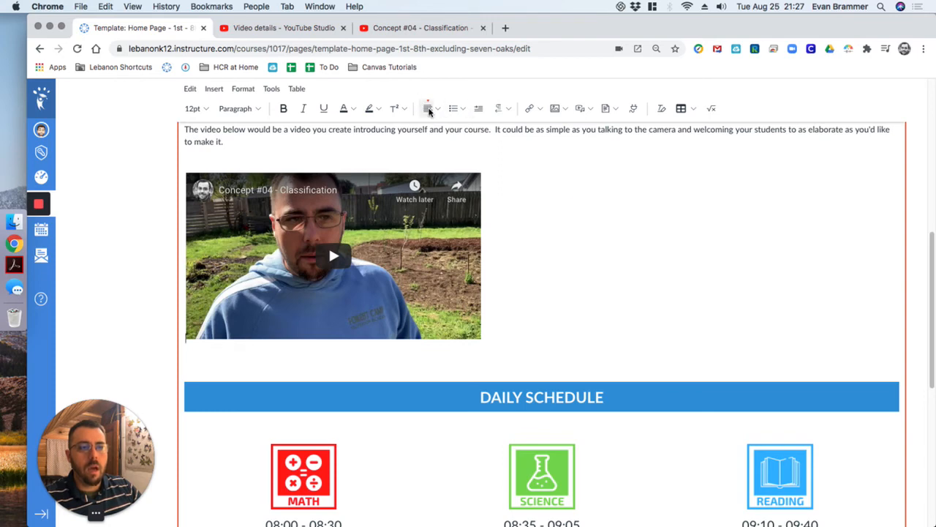
pyautogui.click(435, 108)
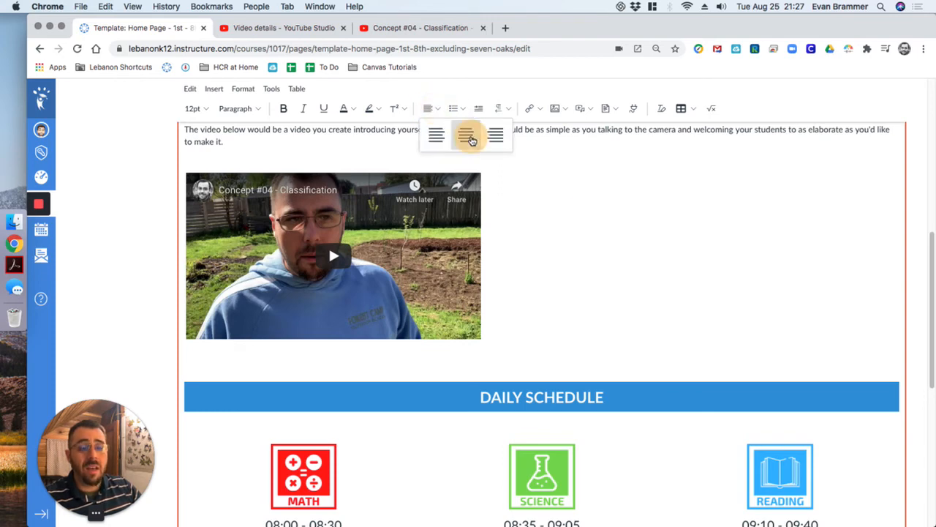
pyautogui.click(468, 134)
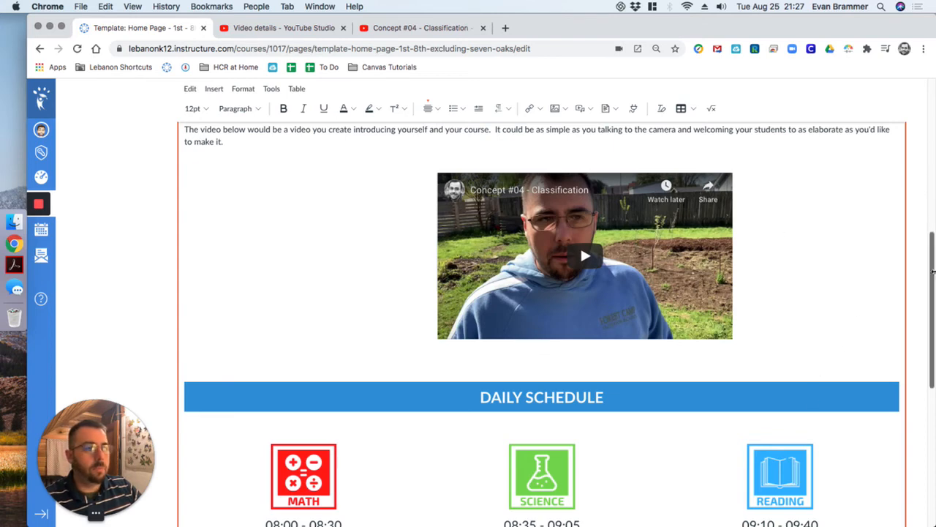
# - Save the home page, reload it and check the video shown above the daily schedule
pyautogui.moveTo(931, 281); pyautogui.dragTo(916, 479)
pyautogui.click(893, 499)
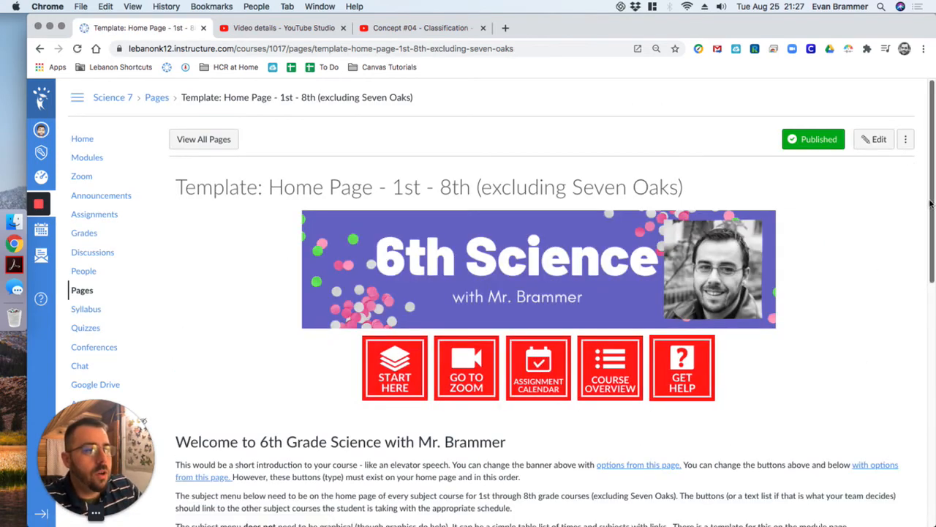
pyautogui.moveTo(931, 203); pyautogui.dragTo(928, 362)
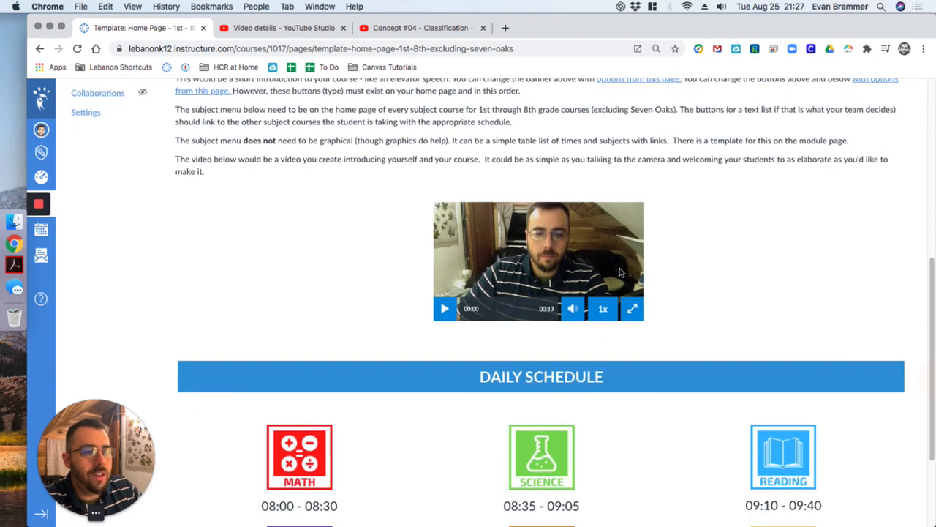
pyautogui.click(77, 51)
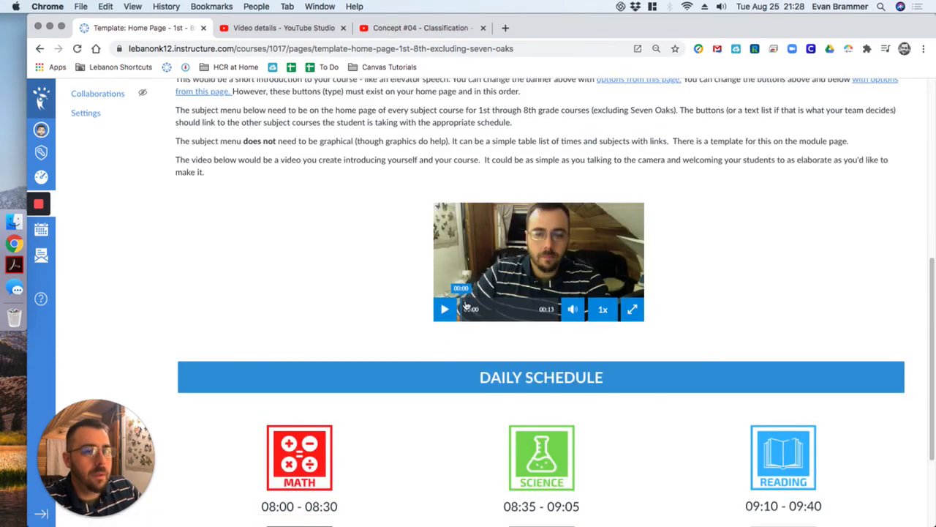
pyautogui.scroll(4, 763, 291)
pyautogui.scroll(-6, 764, 291)
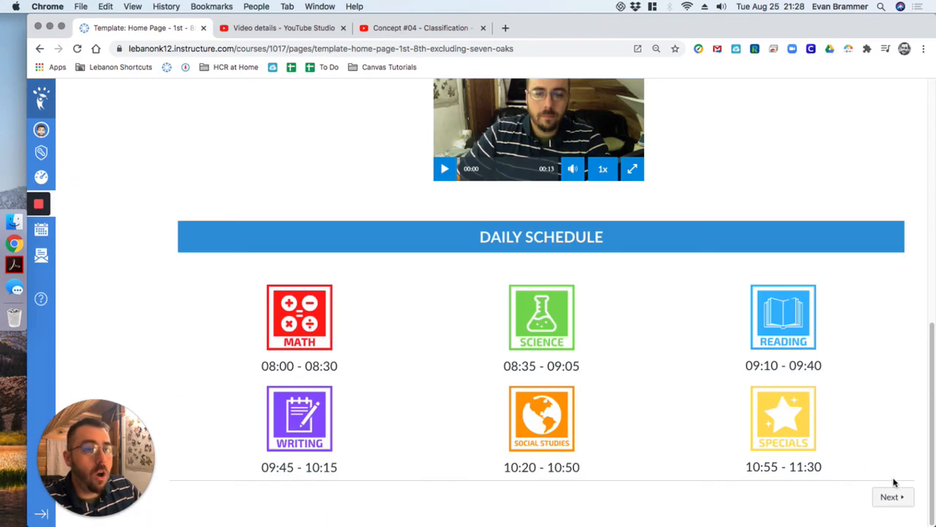
pyautogui.scroll(10, 890, 475)
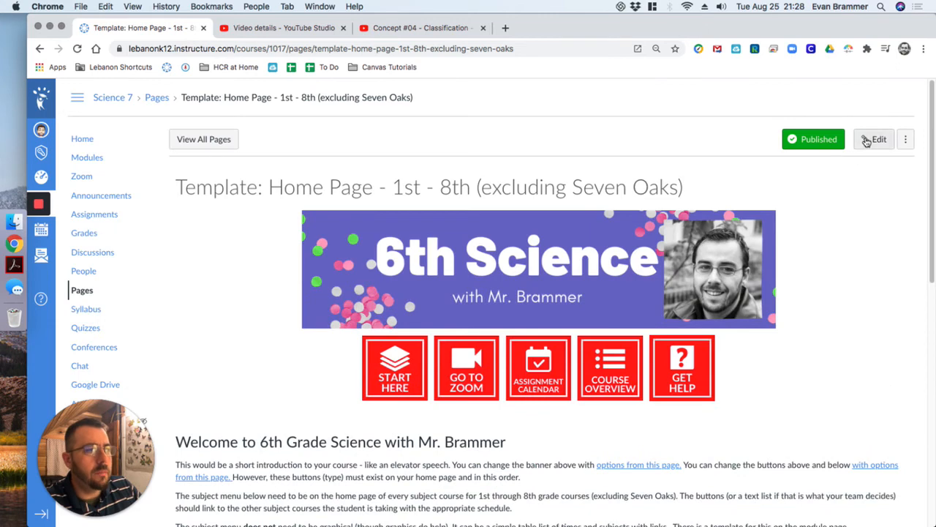
# - Reopen the home page for editing and delete the recorded welcome video above the daily schedule
pyautogui.click(875, 139)
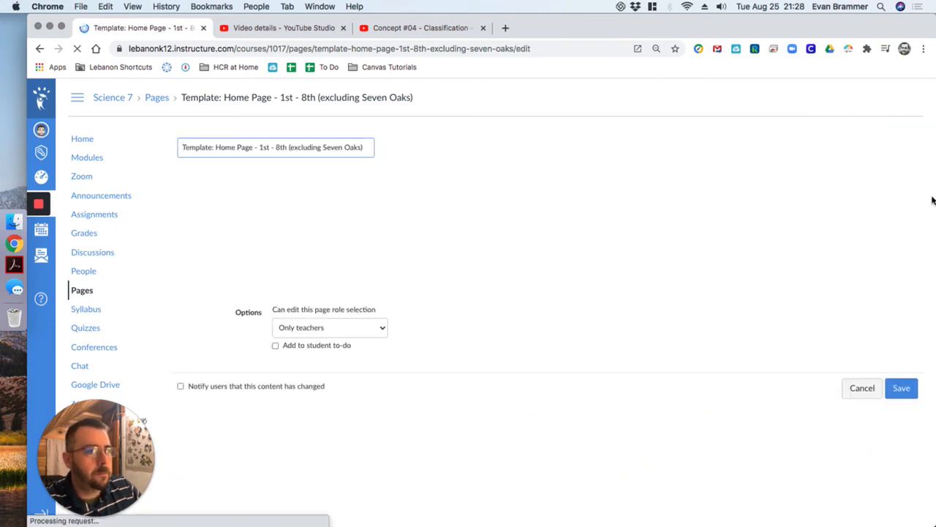
pyautogui.moveTo(910, 285); pyautogui.dragTo(904, 462)
pyautogui.scroll(4, 717, 281)
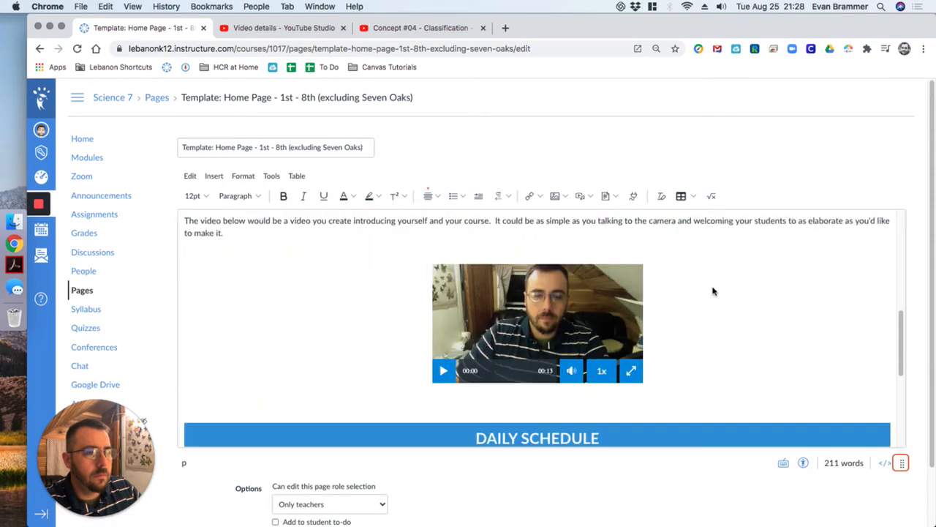
pyautogui.click(521, 331)
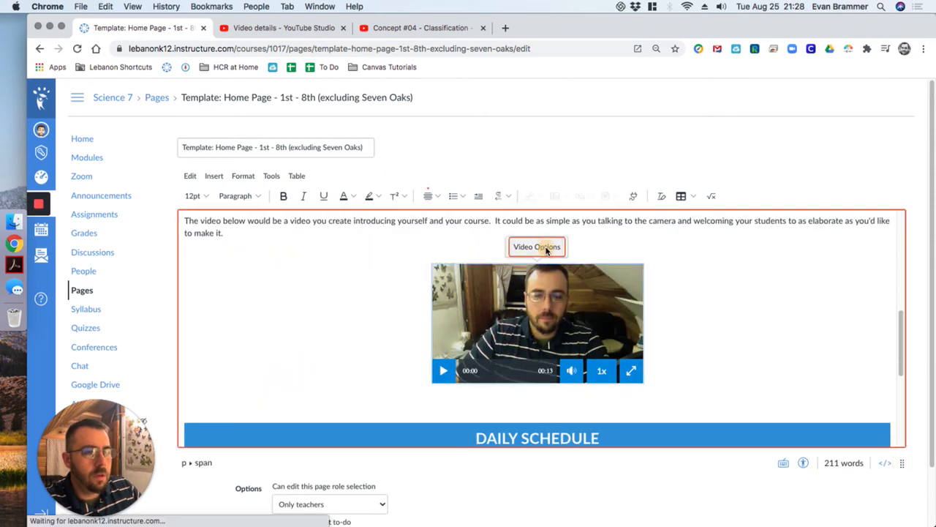
pyautogui.click(551, 247)
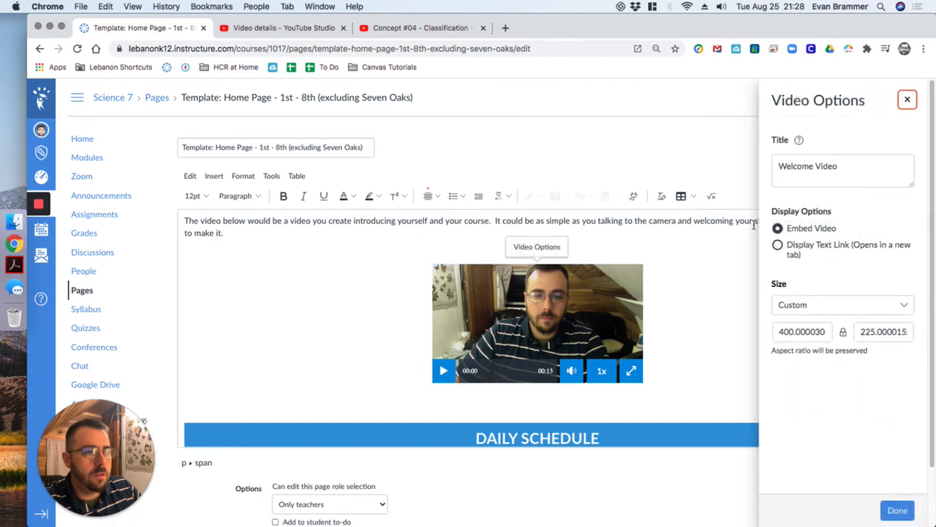
pyautogui.click(907, 100)
pyautogui.press('Delete')
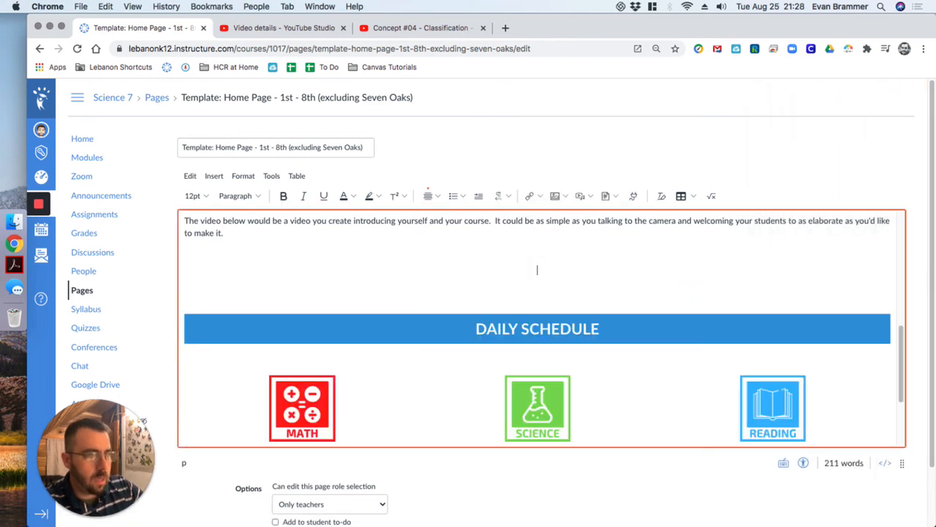
# - Remove the leftover centered lines below the introduction text and start a fresh line after "to make it."
pyautogui.scroll(10, 537, 329)
pyautogui.scroll(-5, 687, 304)
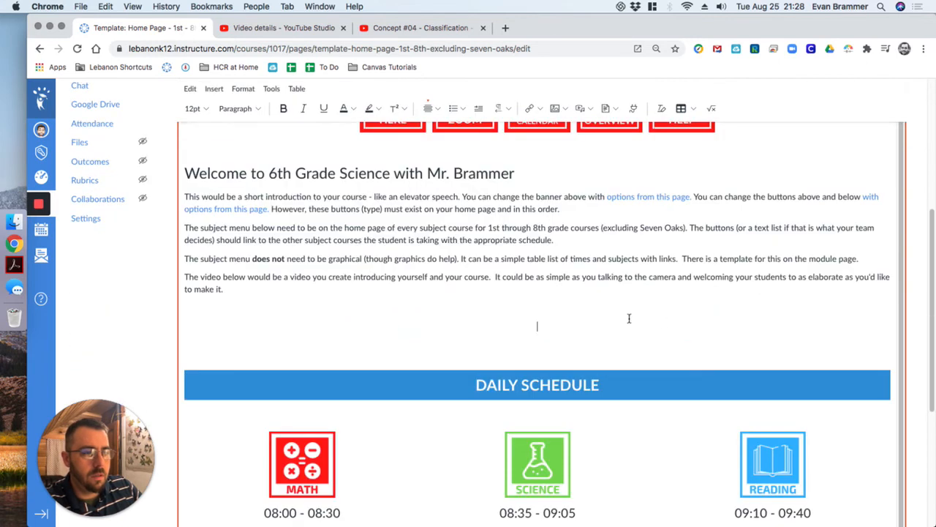
pyautogui.press('BackSpace')
pyautogui.press('BackSpace')
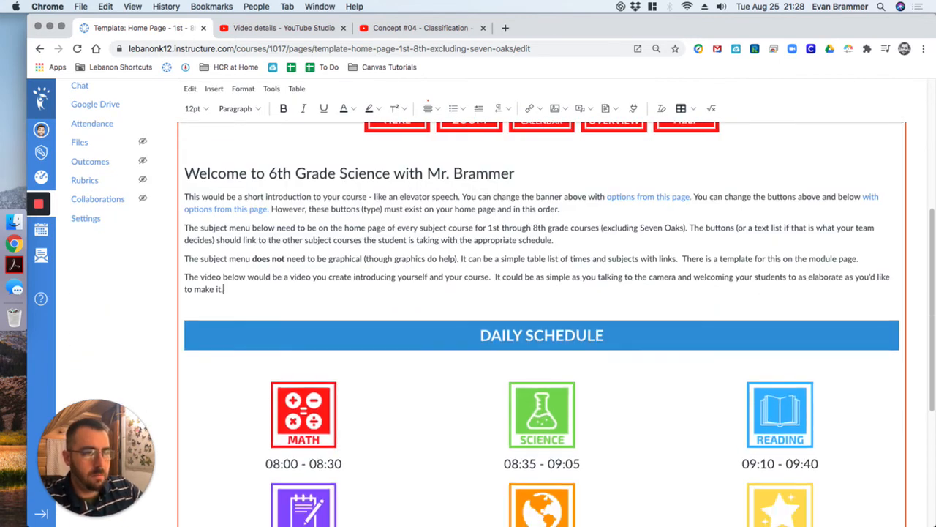
pyautogui.press('Return')
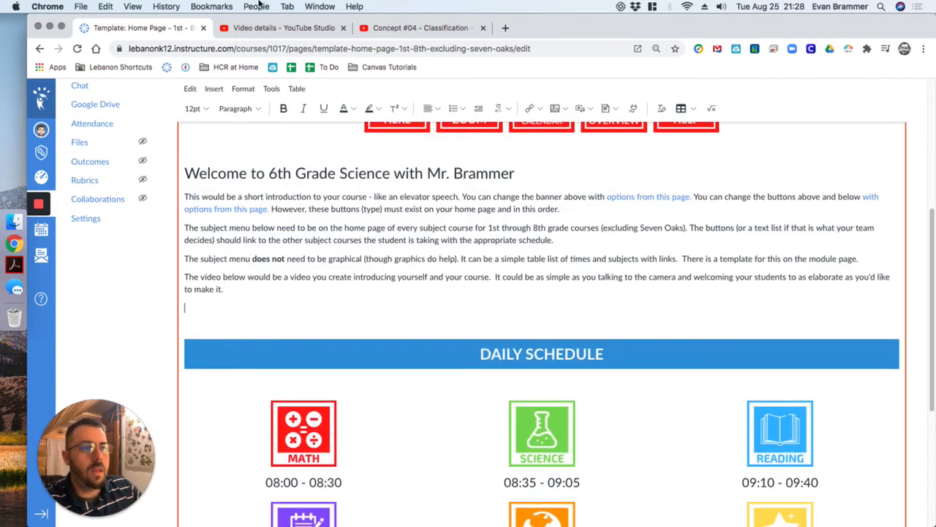
# - Embed the Classification video on the new line by submitting its 560 by 315 YouTube iframe code as media
pyautogui.click(582, 108)
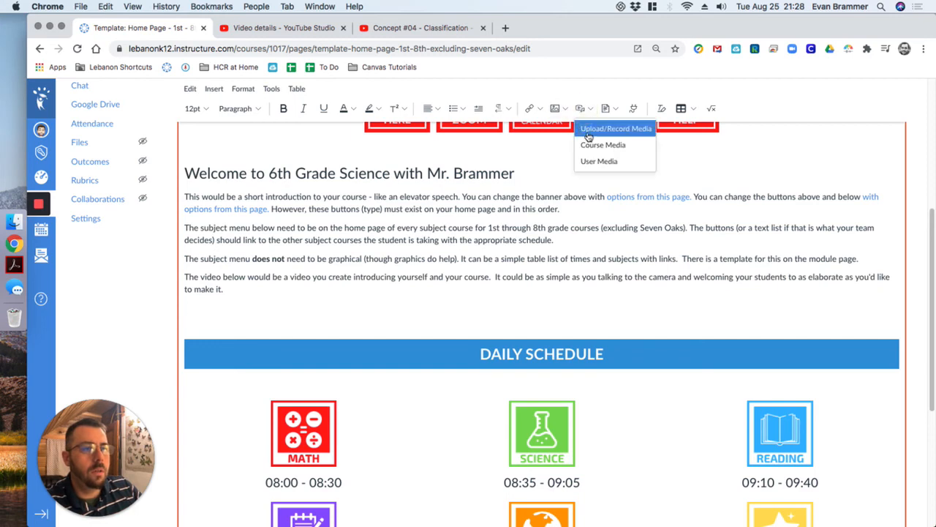
pyautogui.click(589, 135)
pyautogui.click(385, 196)
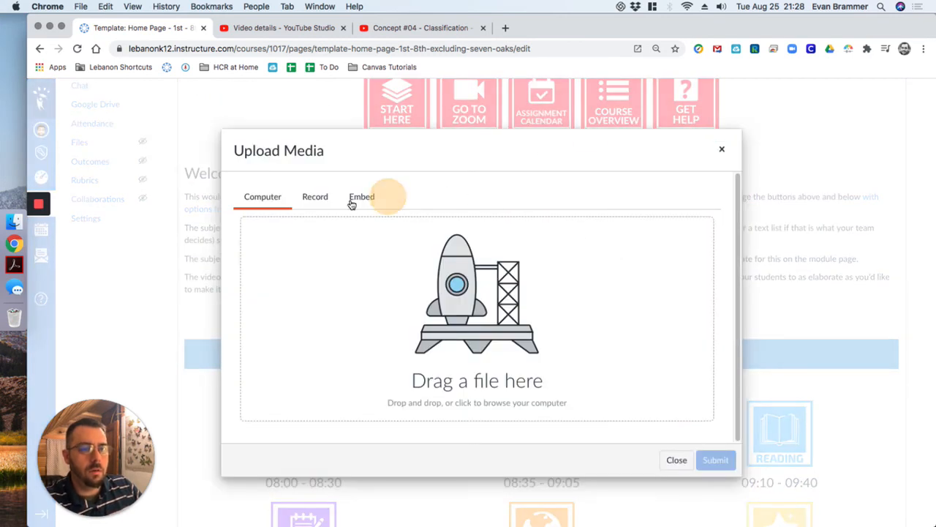
pyautogui.click(401, 323)
pyautogui.write('<iframe width="560" height="315" src="https://www.youtube.com/embed/fkRibOjt2xI" frameborder="0" allow="accelerometer; autoplay; encrypted-media; gyroscope; picture-in-picture" allowfullscreen></iframe>')
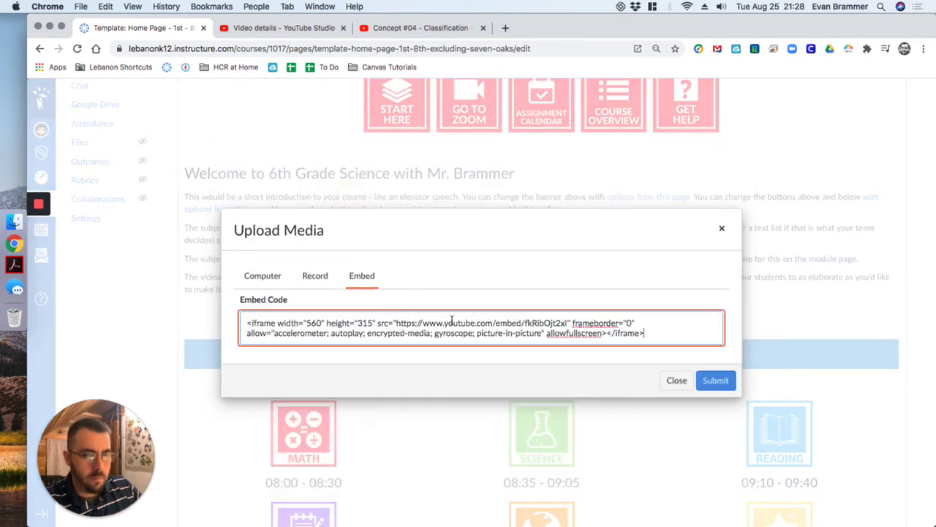
pyautogui.click(716, 381)
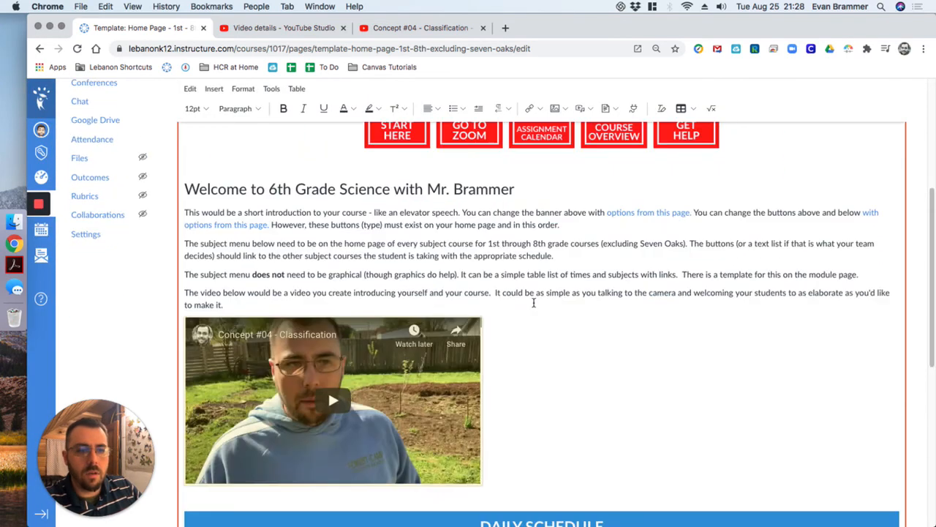
# - Add a blank line between the introduction text and the embedded video, and center the video
pyautogui.scroll(-1, 534, 303)
pyautogui.click(264, 273)
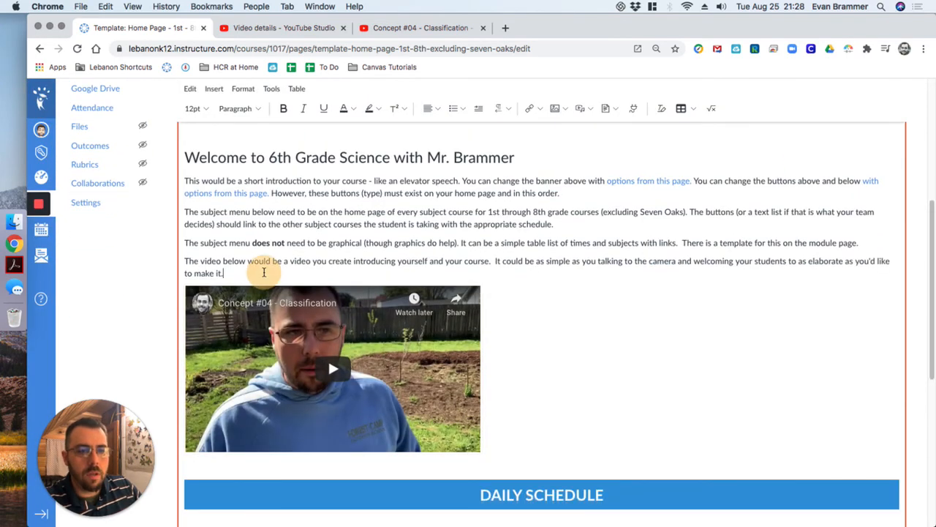
pyautogui.press('Return')
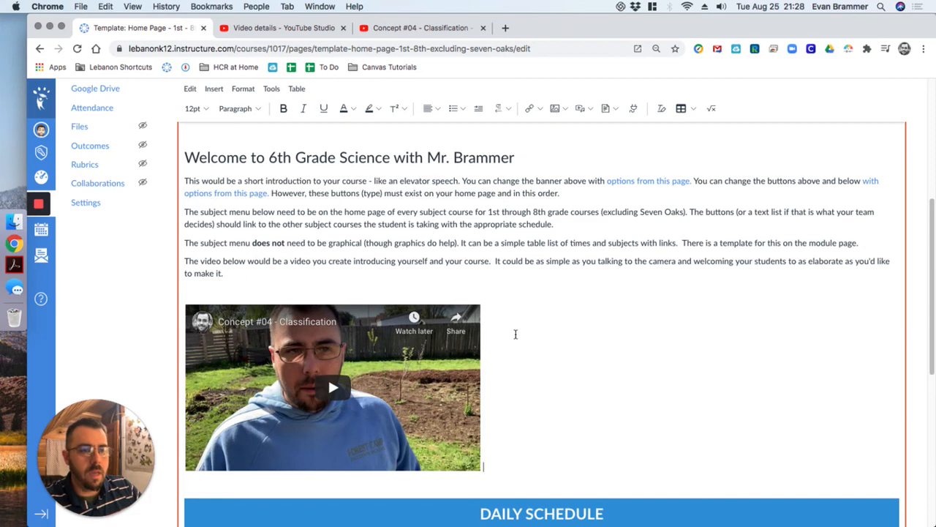
pyautogui.click(429, 108)
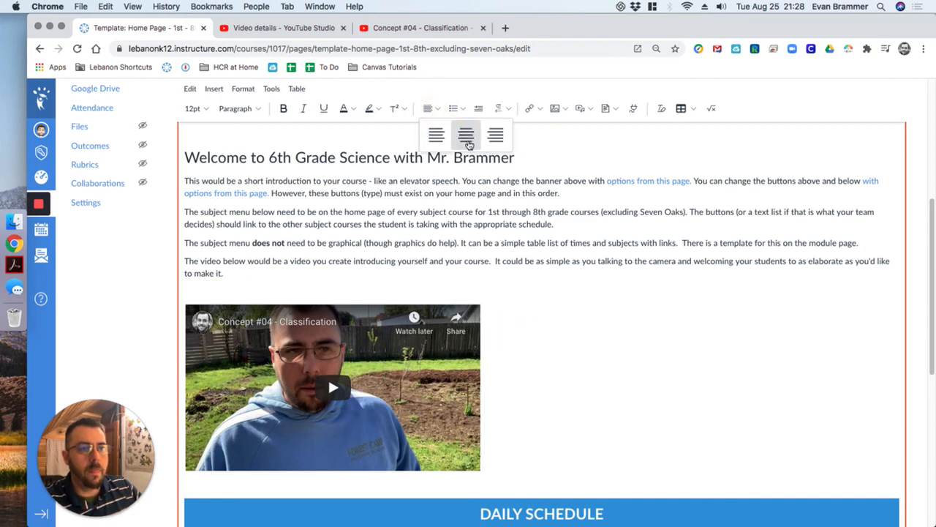
pyautogui.click(466, 135)
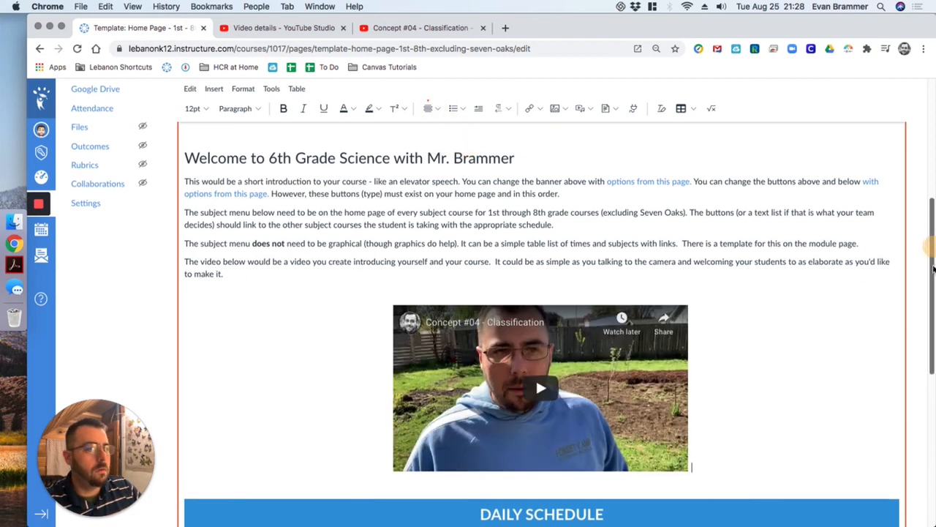
# - Save the edited home page and check the embedded video on the published page
pyautogui.scroll(-5, 541, 322)
pyautogui.scroll(3, 536, 133)
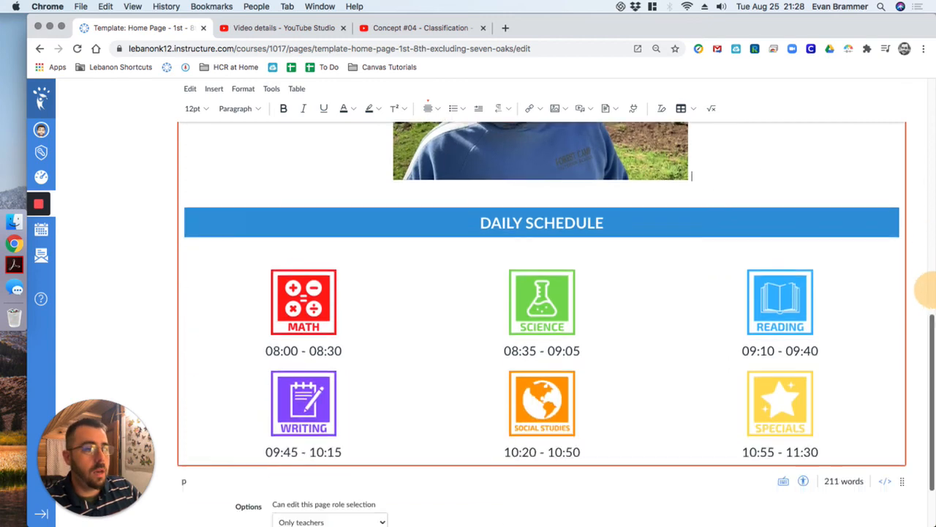
pyautogui.scroll(-6, 929, 286)
pyautogui.click(893, 497)
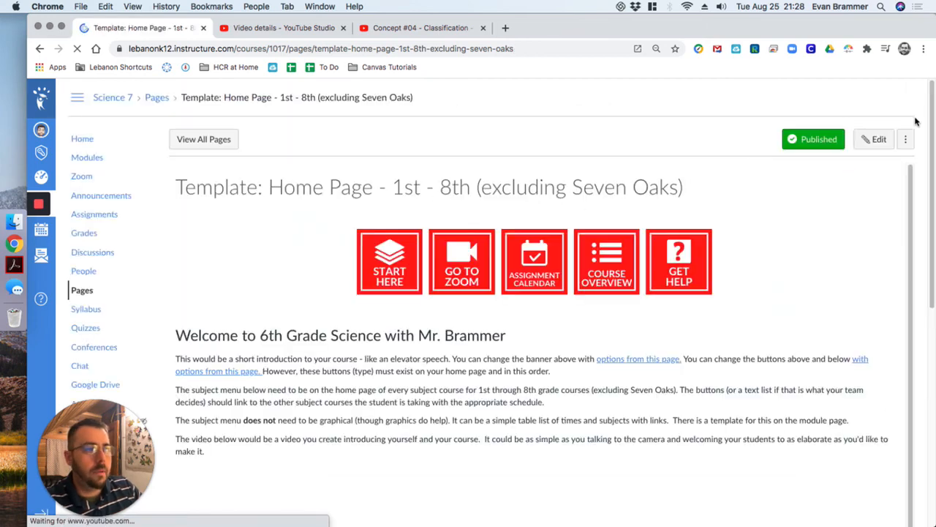
pyautogui.moveTo(932, 128); pyautogui.dragTo(934, 301)
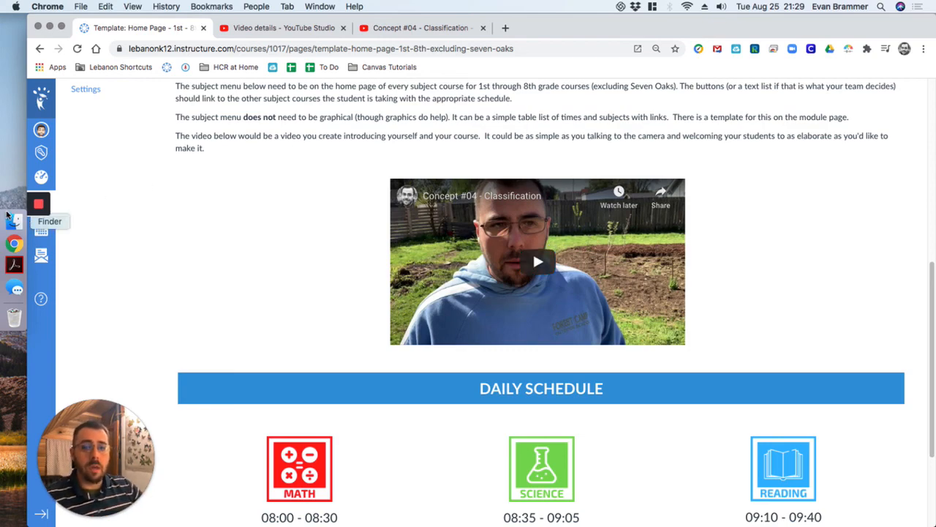
pyautogui.moveTo(933, 334); pyautogui.dragTo(928, 238)
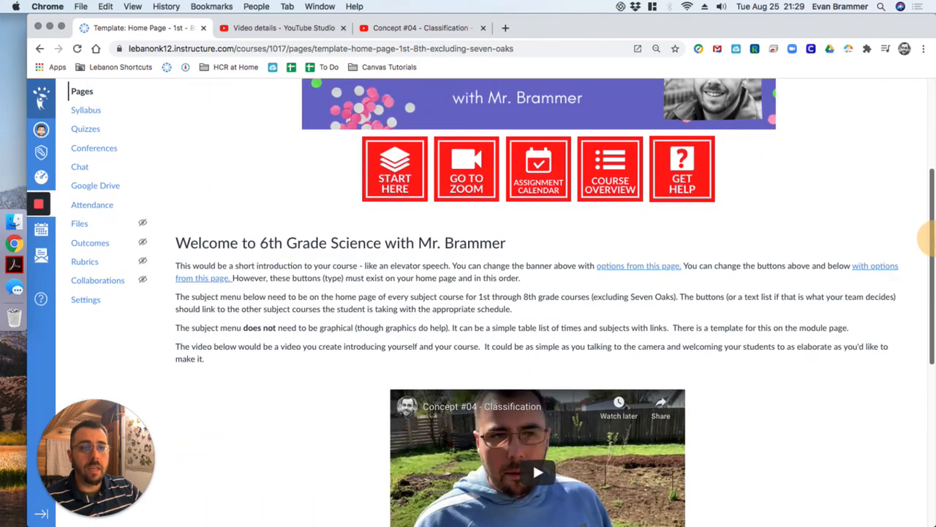